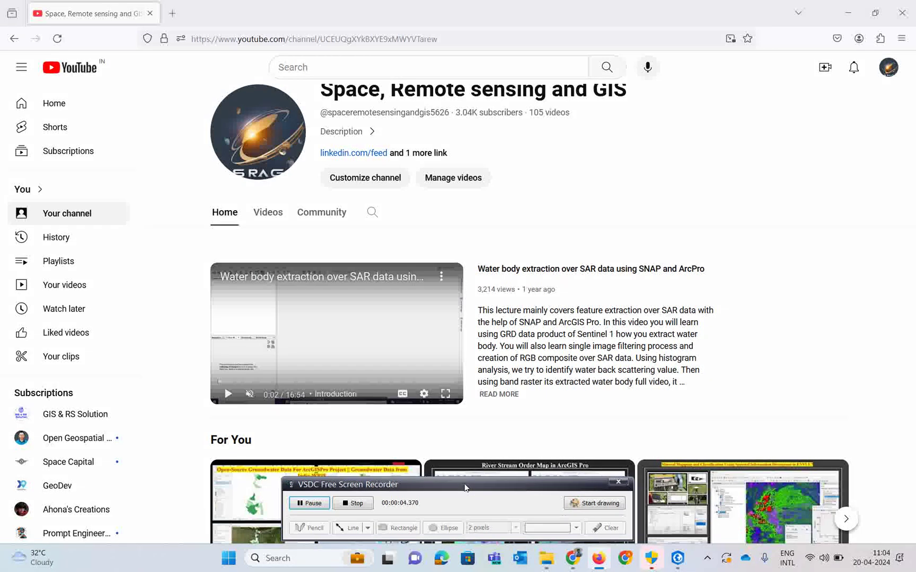
{"action": "left_click_drag", "start_coordinate": [465, 488], "coordinate": [670, 534]}
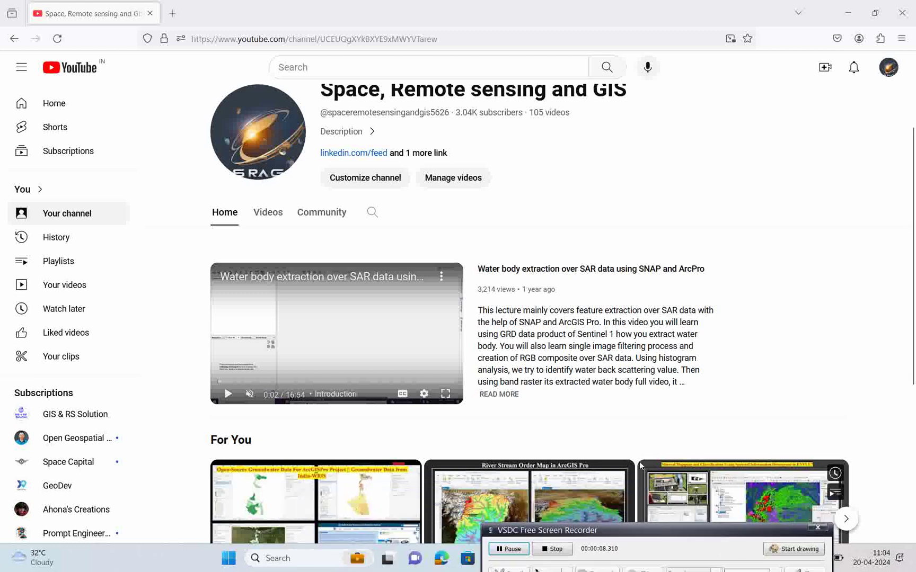
{"action": "scroll", "coordinate": [639, 461], "scroll_direction": "down", "scroll_amount": 2}
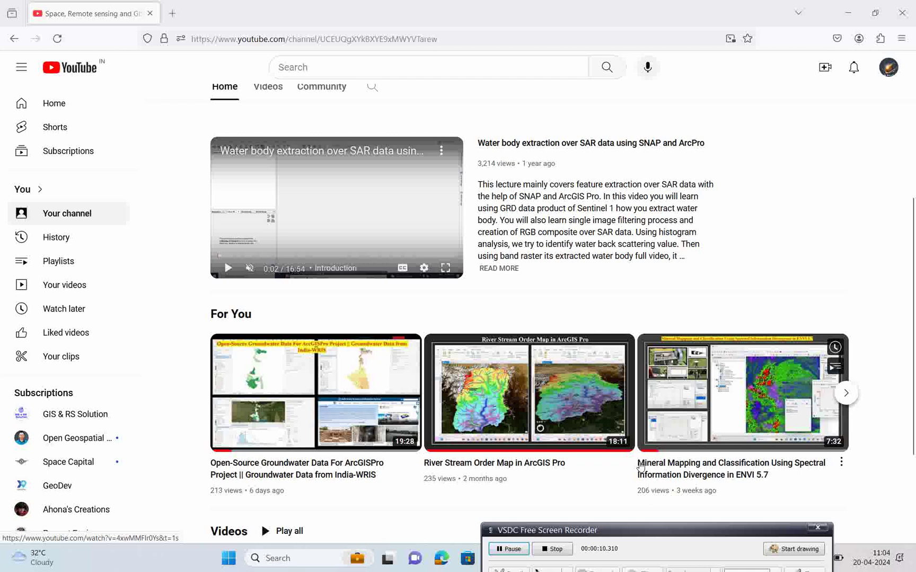
{"action": "scroll", "coordinate": [639, 464], "scroll_direction": "down", "scroll_amount": 1}
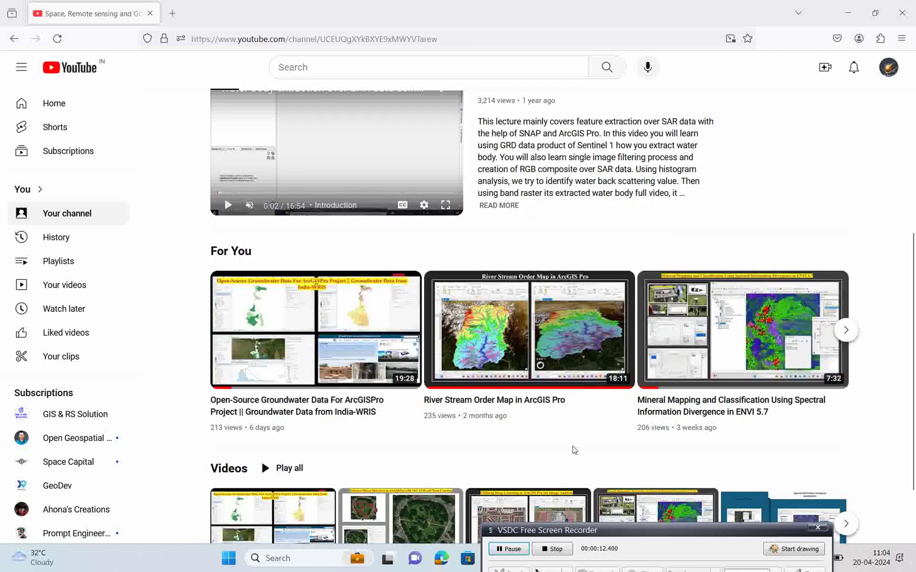
{"action": "scroll", "coordinate": [573, 450], "scroll_direction": "down", "scroll_amount": 1}
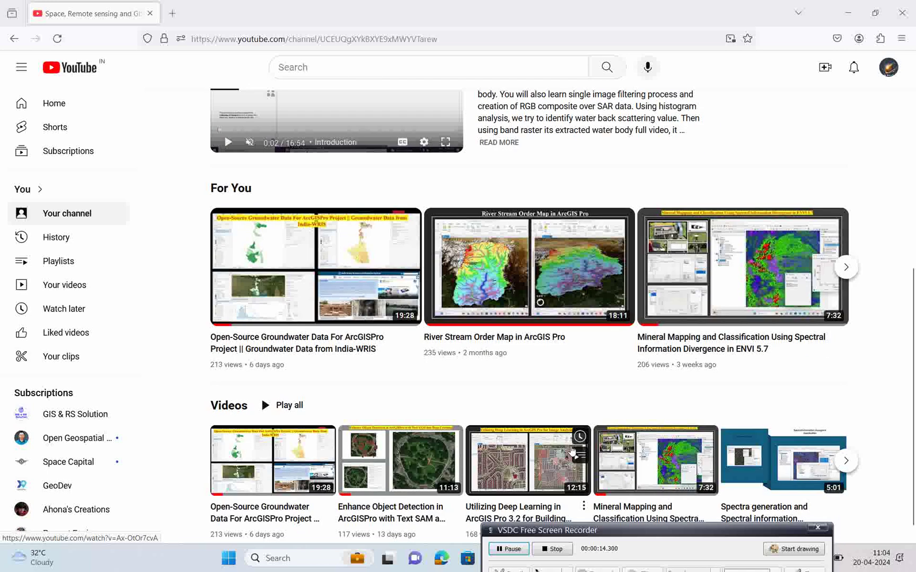
{"action": "scroll", "coordinate": [571, 450], "scroll_direction": "down", "scroll_amount": 1}
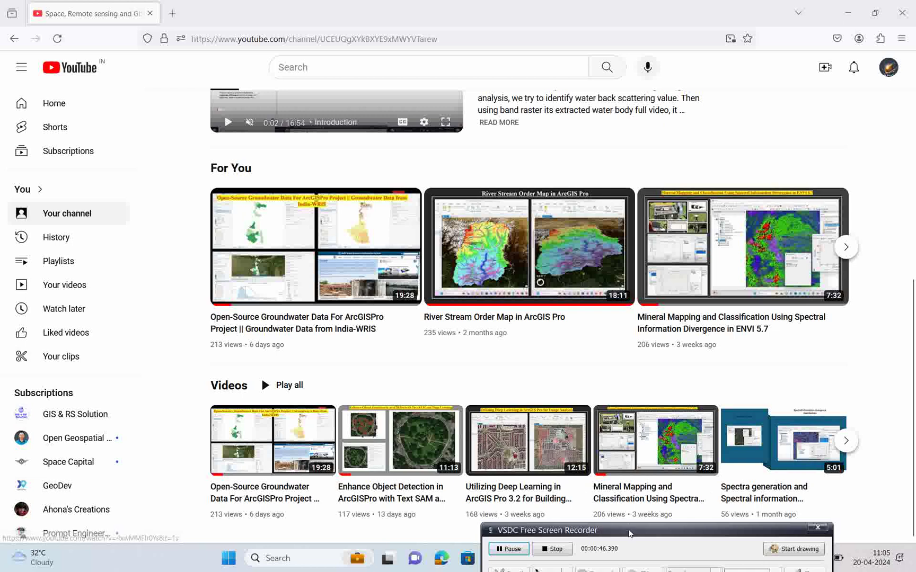
{"action": "left_click_drag", "start_coordinate": [648, 539], "coordinate": [396, 551]}
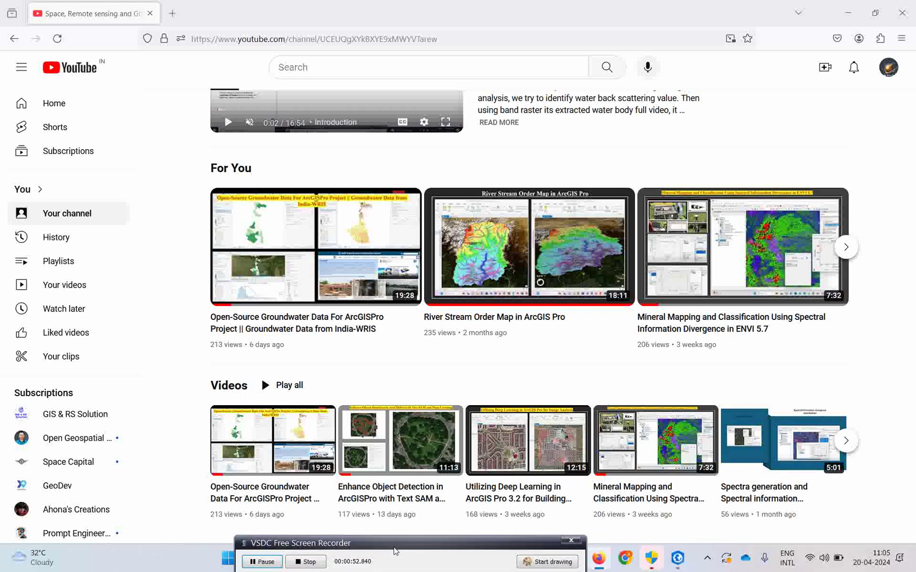
Switch to ArcGIS Pro and open the Image Classification Wizard for the clipped multispectral raster in Map1.
{"action": "left_click", "coordinate": [677, 559]}
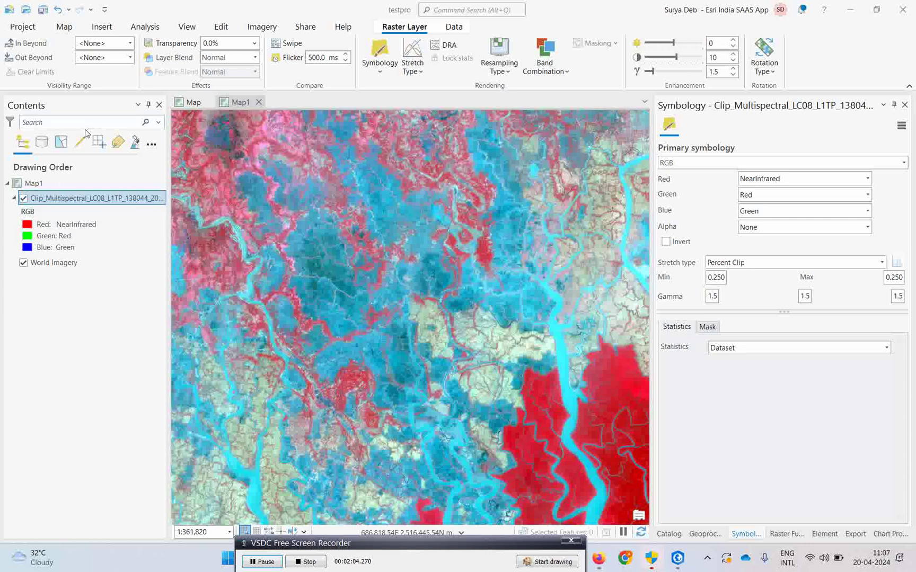
{"action": "left_click", "coordinate": [255, 29]}
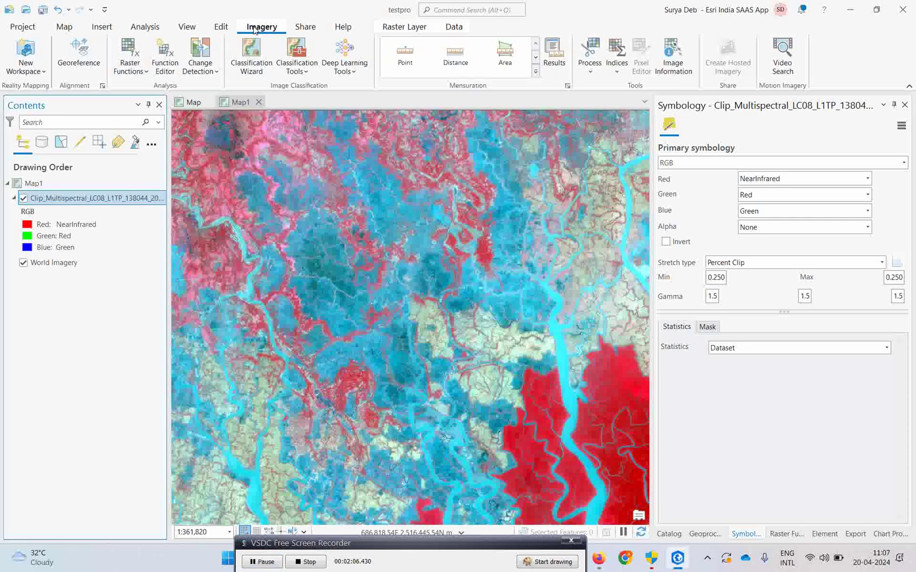
{"action": "left_click", "coordinate": [252, 75]}
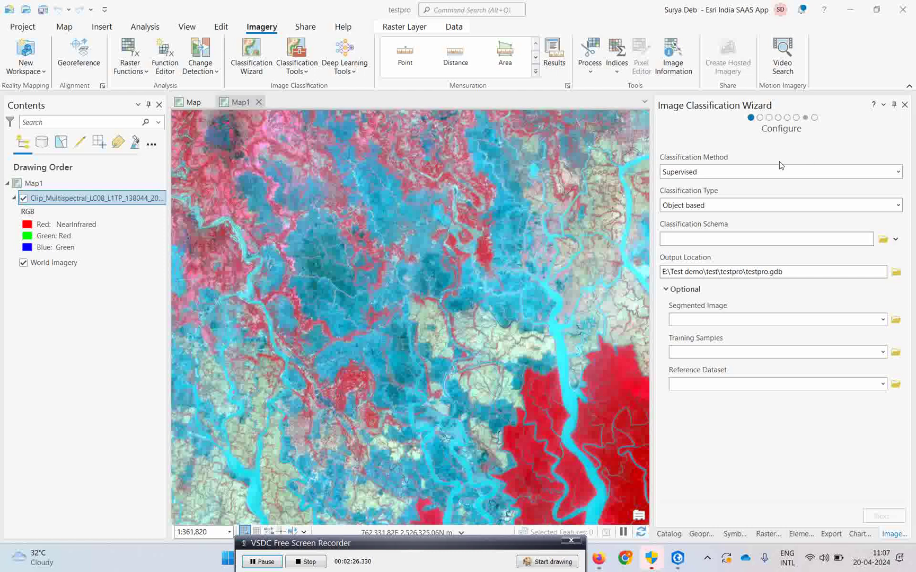
Configure the classification with the Supervised method and the Pixel based classification type.
{"action": "left_click", "coordinate": [899, 173]}
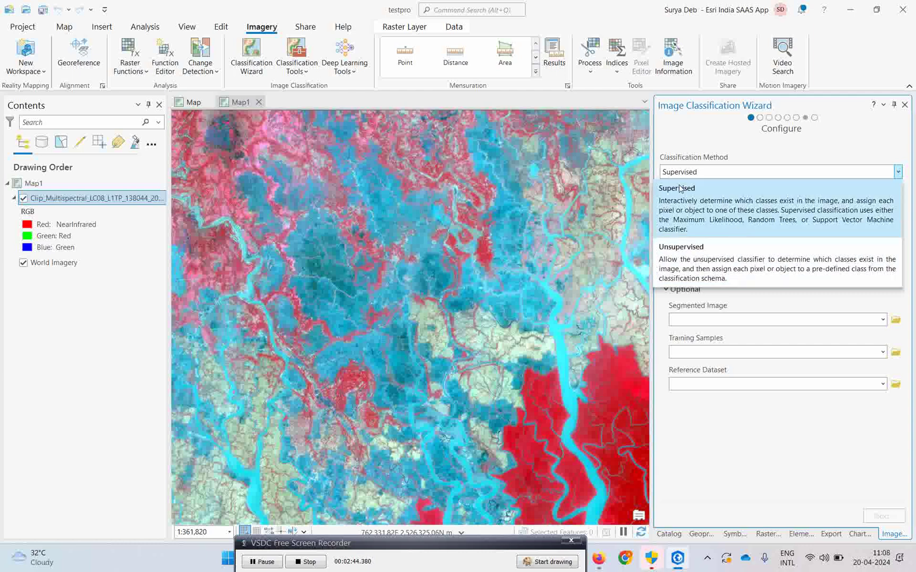
{"action": "left_click", "coordinate": [727, 205]}
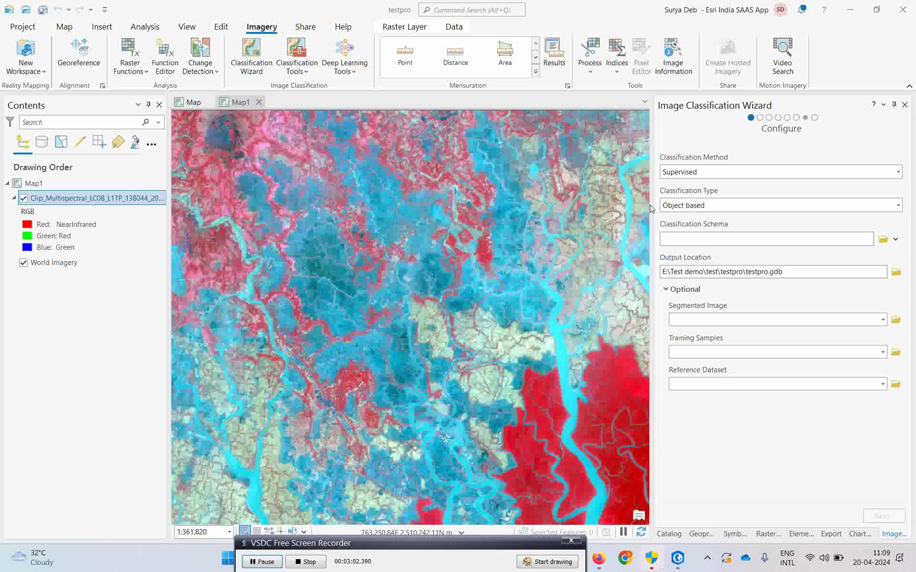
{"action": "left_click", "coordinate": [900, 210]}
{"action": "left_click", "coordinate": [899, 207]}
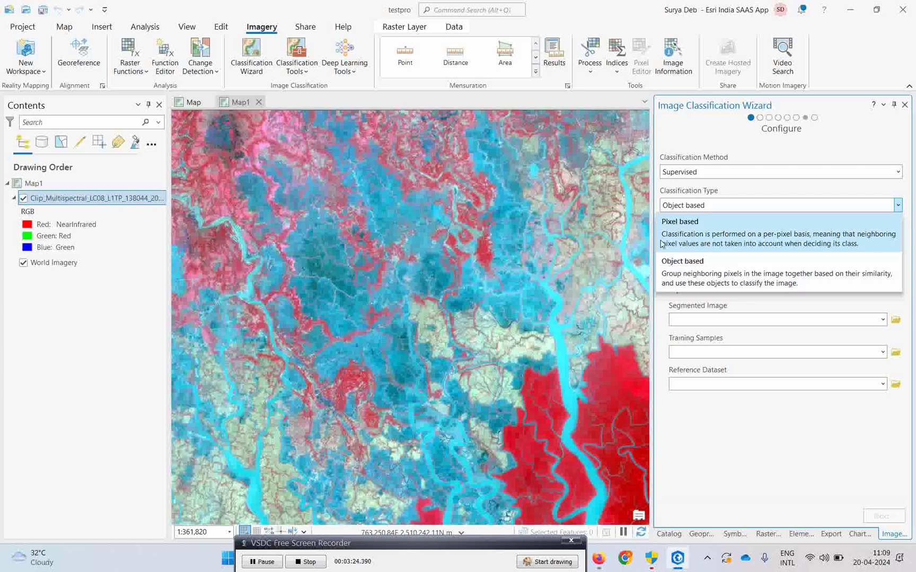
{"action": "left_click", "coordinate": [752, 235]}
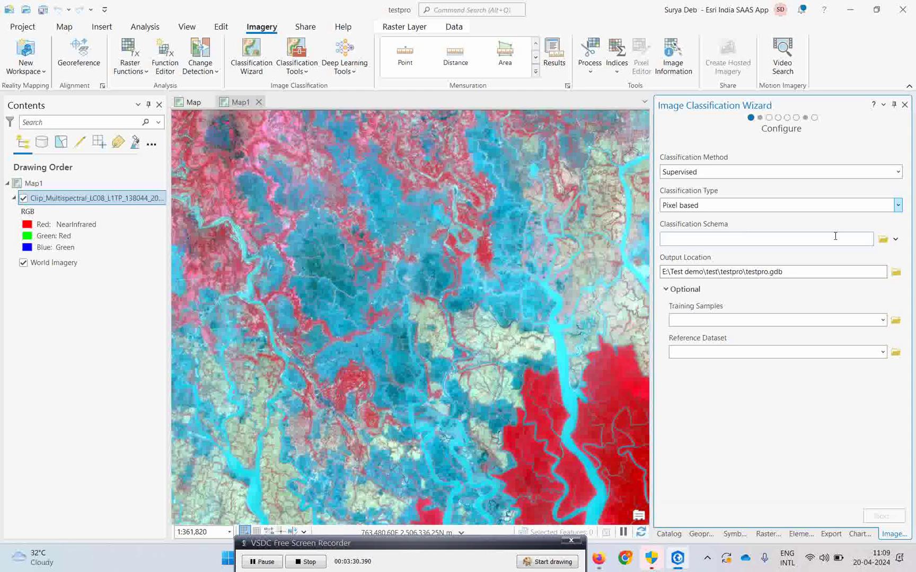
Use the default schema, NLCD2011, as the classification schema for the image classification.
{"action": "left_click", "coordinate": [896, 241]}
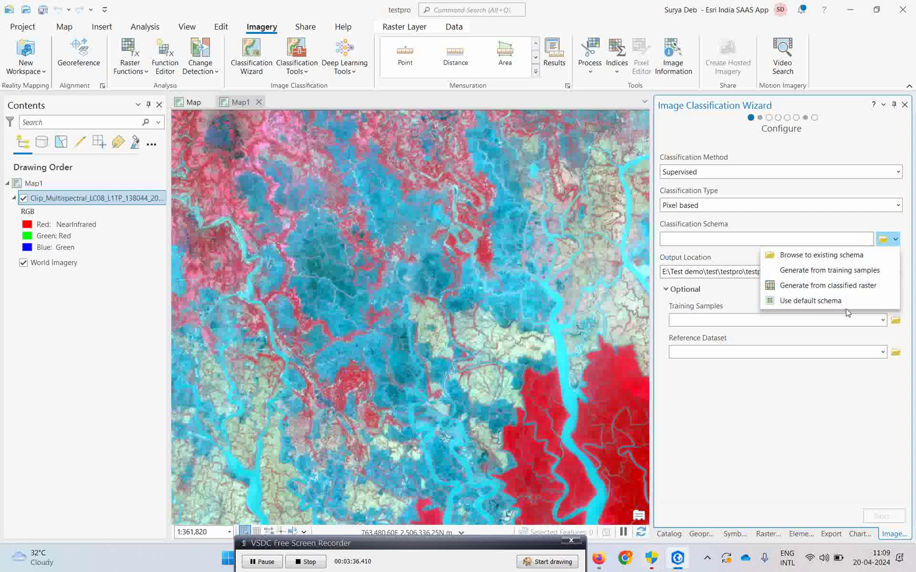
{"action": "left_click", "coordinate": [809, 302]}
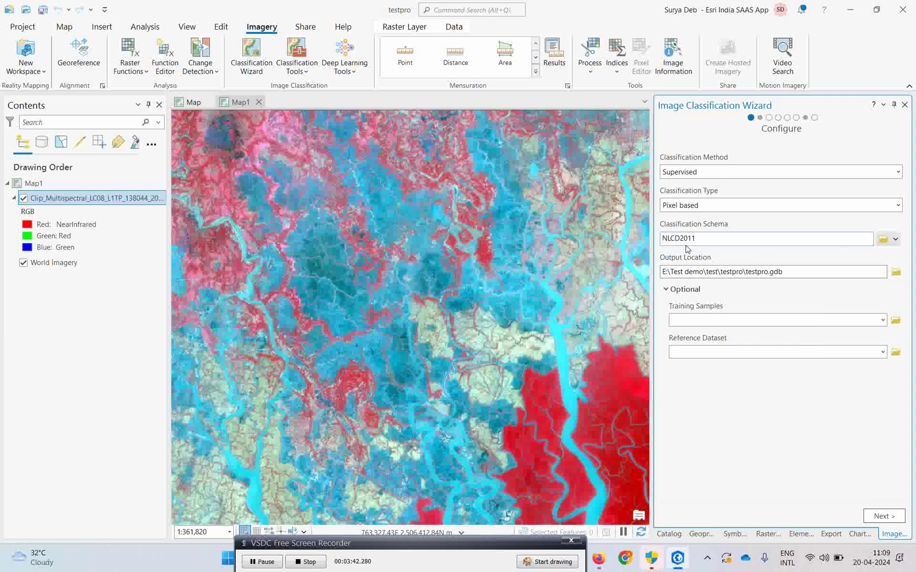
{"action": "left_click", "coordinate": [274, 554]}
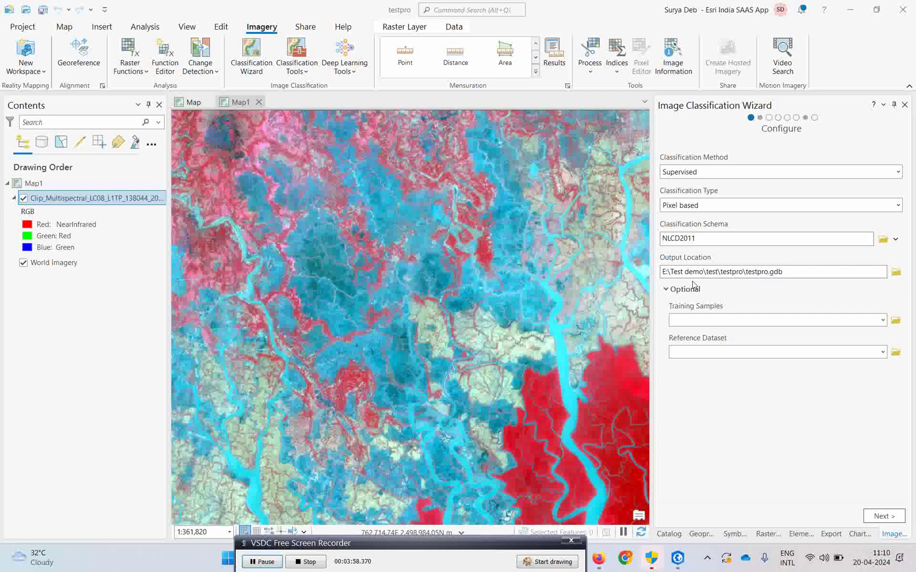
{"action": "left_click", "coordinate": [779, 272]}
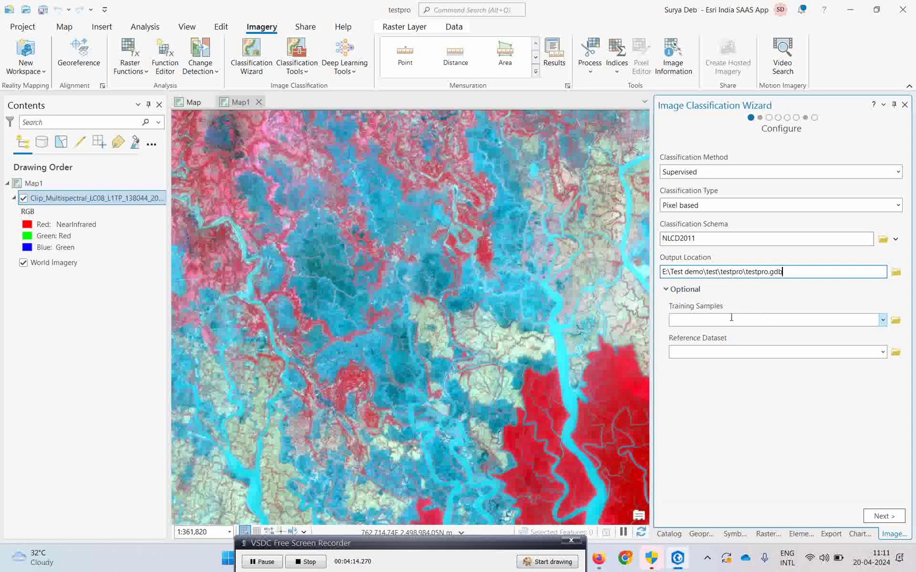
{"action": "left_click", "coordinate": [306, 75]}
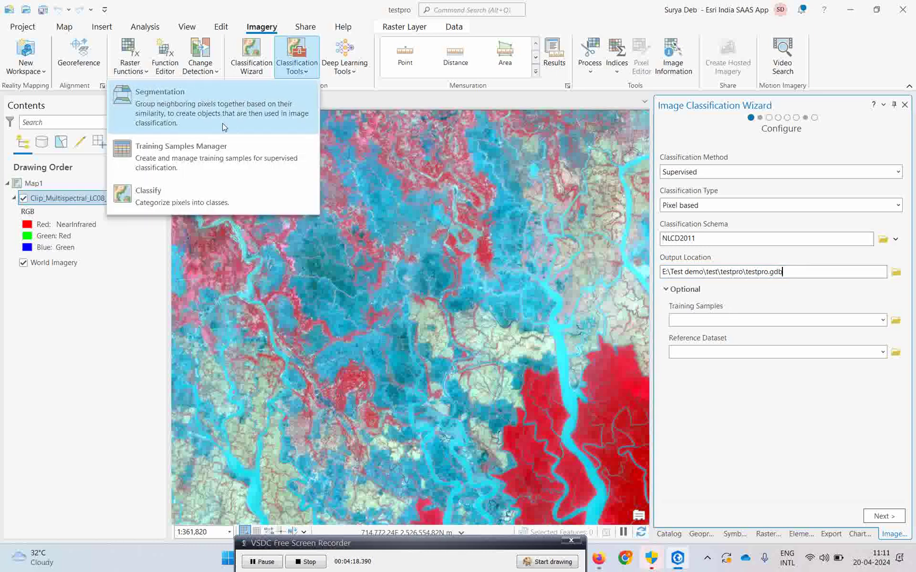
{"action": "left_click", "coordinate": [609, 15]}
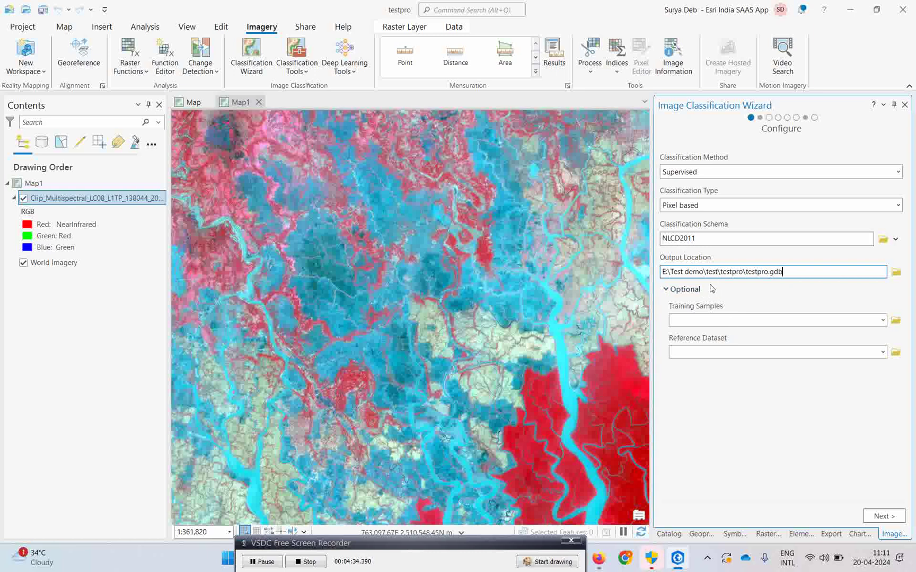
Proceed to the Training Samples Manager and draw a five-sided Water training polygon inside the wide river channel.
{"action": "left_click", "coordinate": [891, 520]}
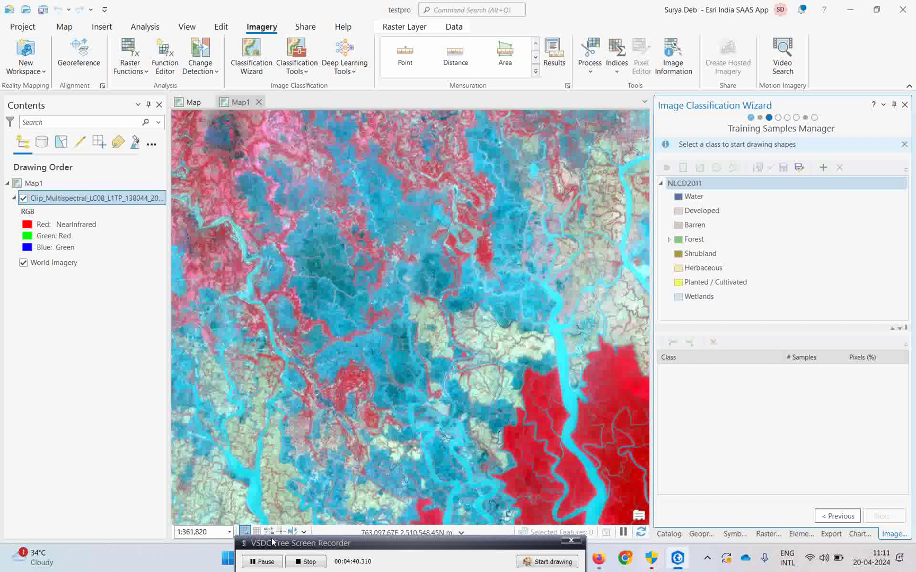
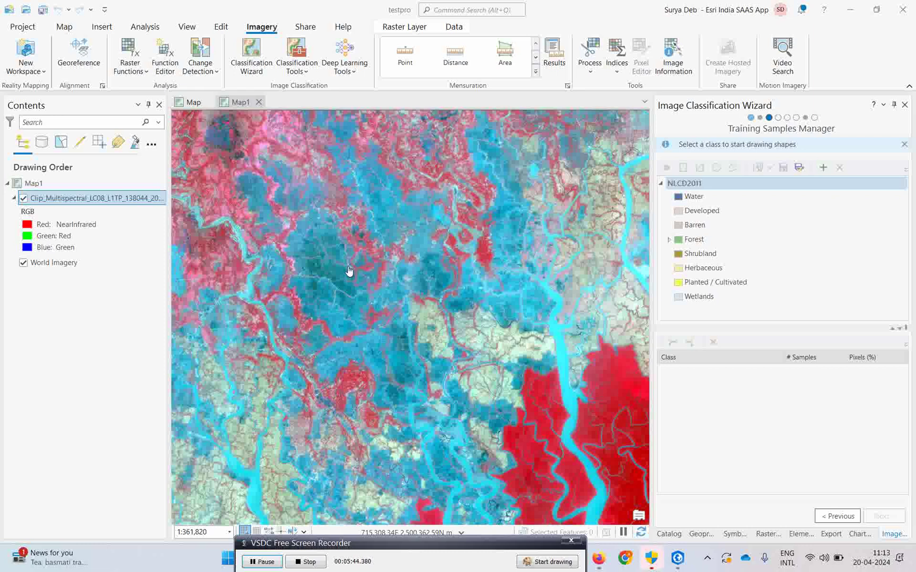
{"action": "left_click", "coordinate": [695, 197]}
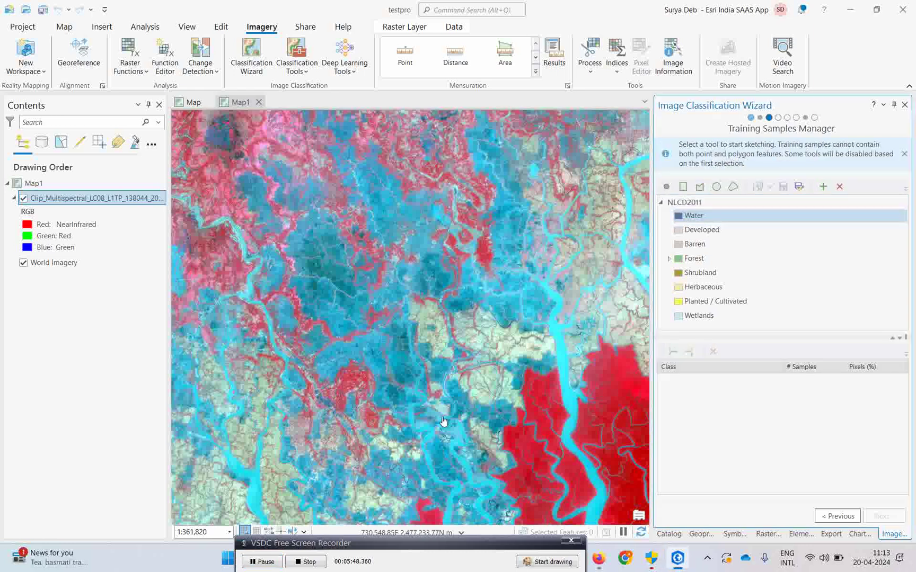
{"action": "scroll", "coordinate": [557, 355], "scroll_direction": "up", "scroll_amount": 5}
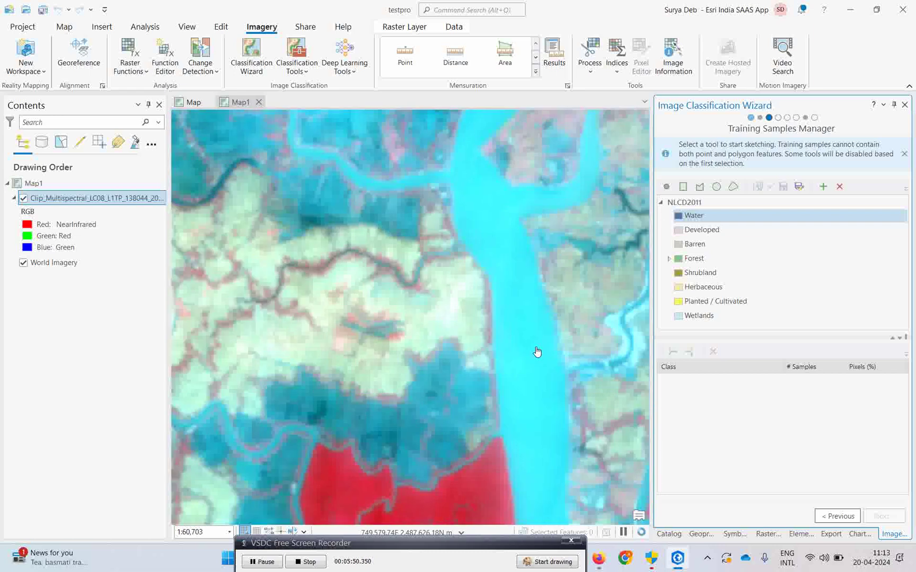
{"action": "left_click", "coordinate": [699, 187]}
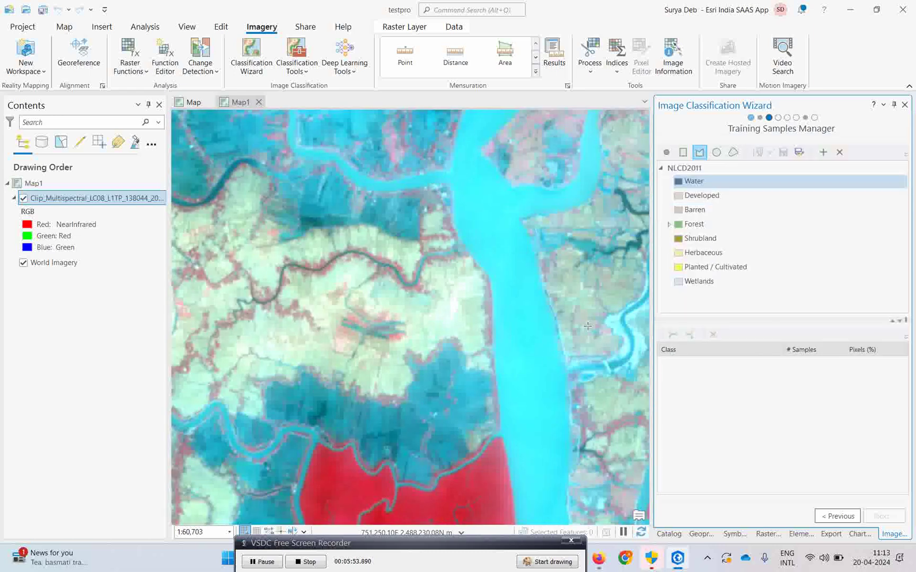
{"action": "left_click", "coordinate": [514, 318]}
{"action": "left_click", "coordinate": [531, 363]}
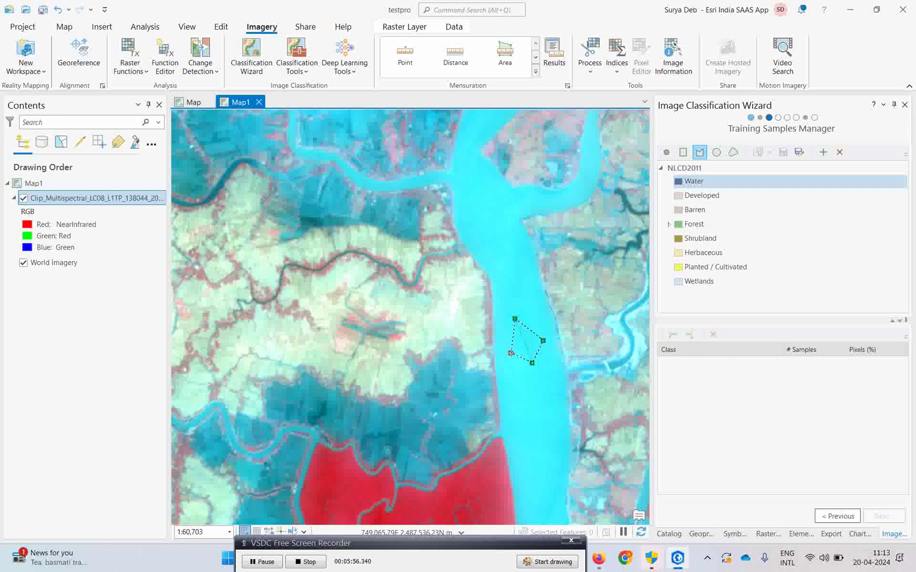
{"action": "left_click", "coordinate": [510, 353]}
{"action": "double_click", "coordinate": [505, 337]}
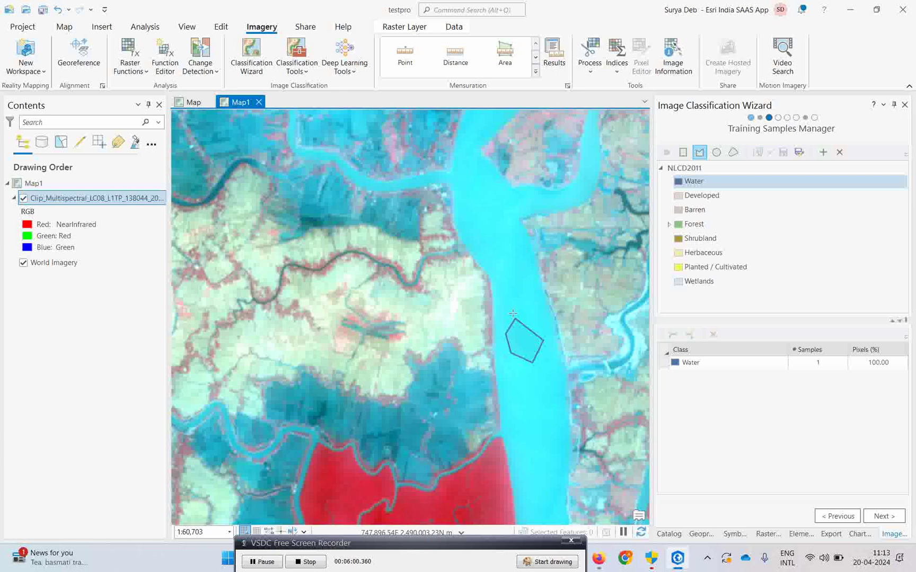
Draw a second Water training polygon inside the curved river bend southwest of the first sample.
{"action": "scroll", "coordinate": [513, 313], "scroll_direction": "down", "scroll_amount": 3}
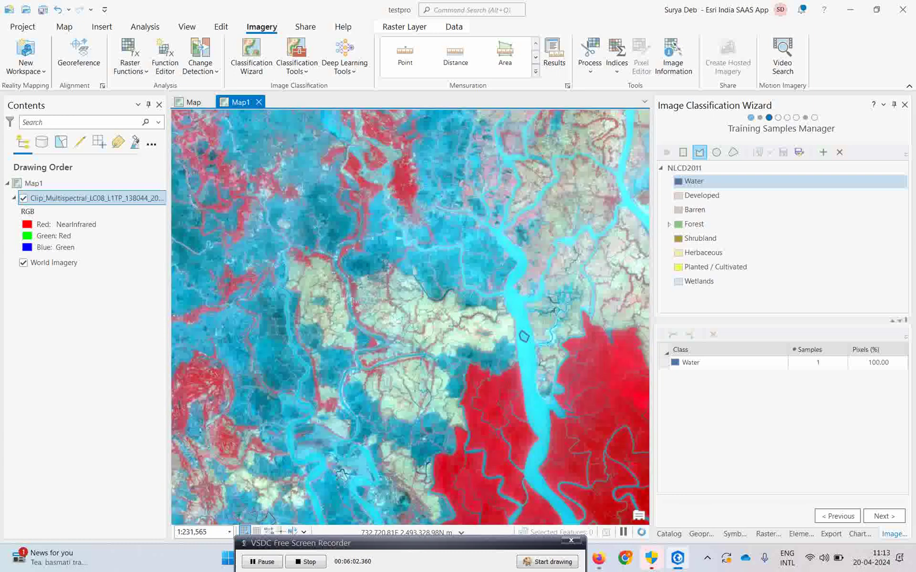
{"action": "scroll", "coordinate": [307, 440], "scroll_direction": "up", "scroll_amount": 5}
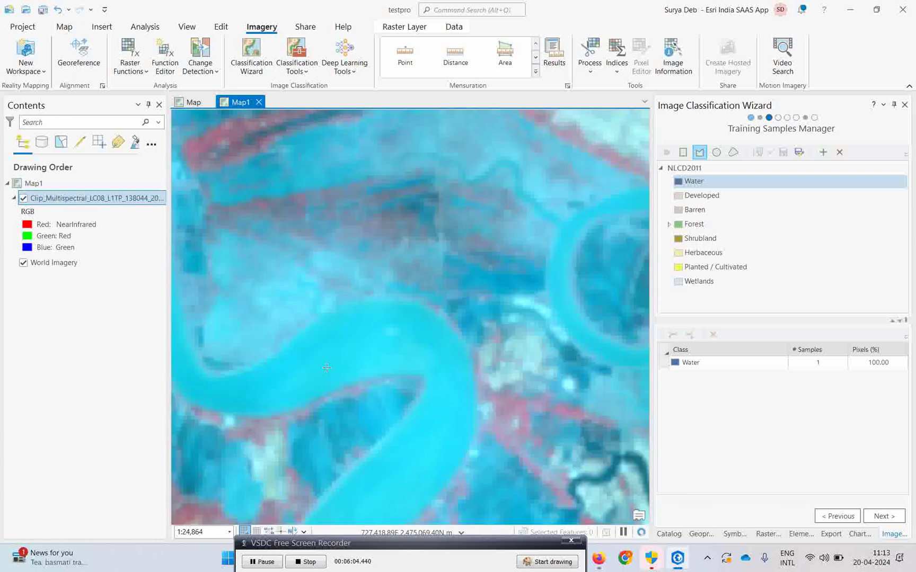
{"action": "left_click", "coordinate": [365, 351]}
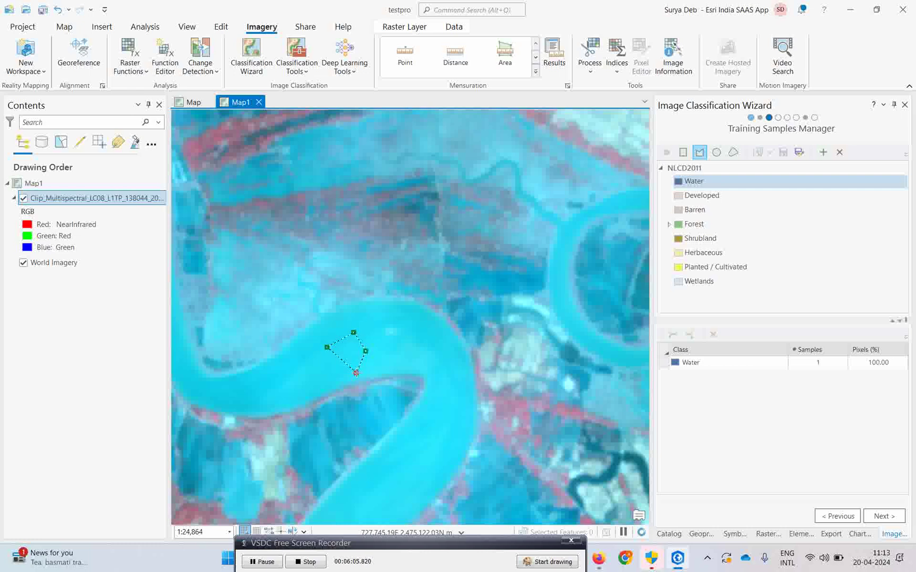
{"action": "double_click", "coordinate": [310, 375]}
Draw a four-sided Water training polygon in the main river just below where the narrow branches meet, north of the first sample.
{"action": "scroll", "coordinate": [347, 362], "scroll_direction": "down", "scroll_amount": 3}
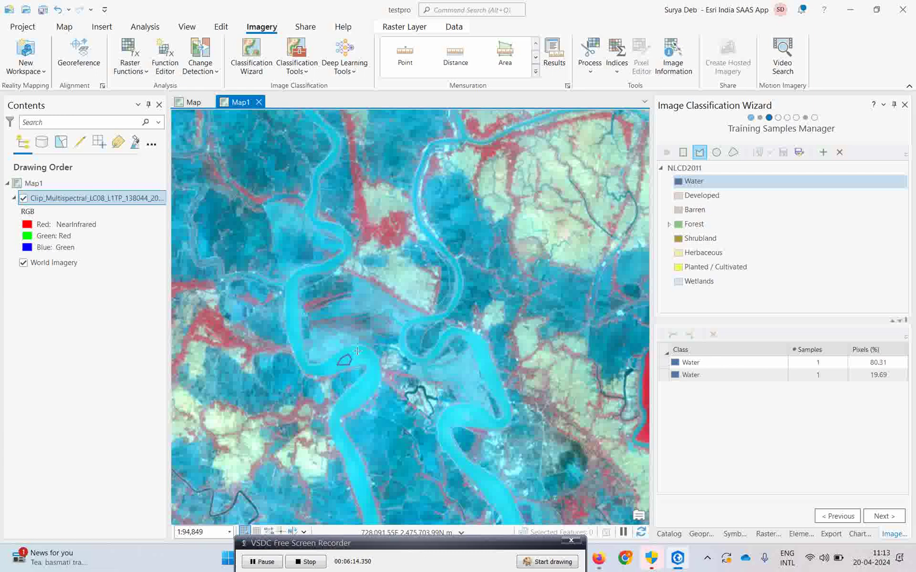
{"action": "scroll", "coordinate": [357, 351], "scroll_direction": "down", "scroll_amount": 1}
{"action": "scroll", "coordinate": [357, 291], "scroll_direction": "down", "scroll_amount": 1}
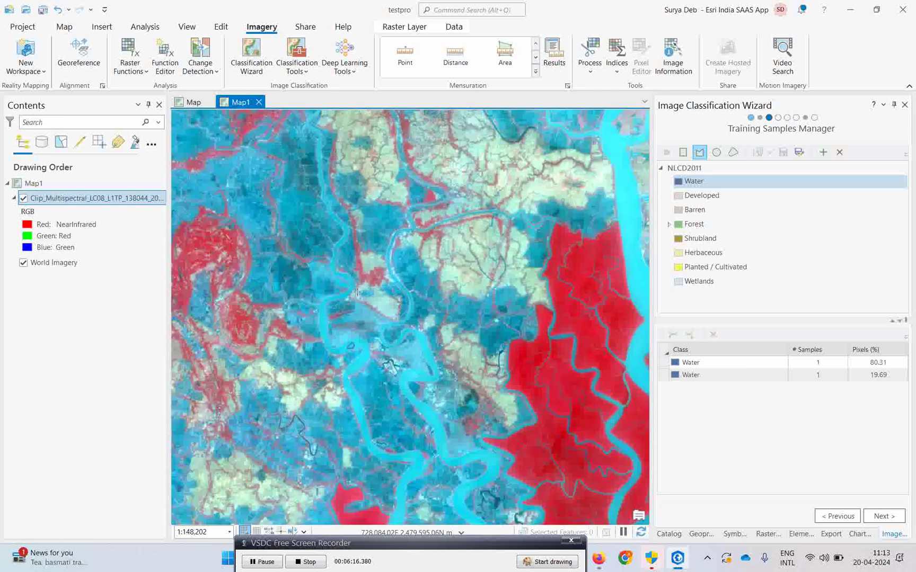
{"action": "scroll", "coordinate": [357, 291], "scroll_direction": "down", "scroll_amount": 2}
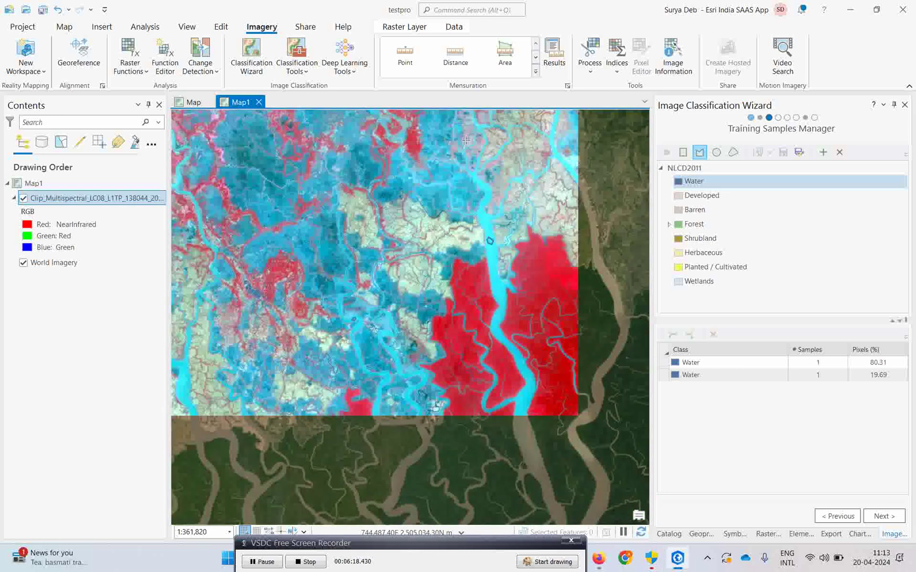
{"action": "scroll", "coordinate": [480, 292], "scroll_direction": "up", "scroll_amount": 4}
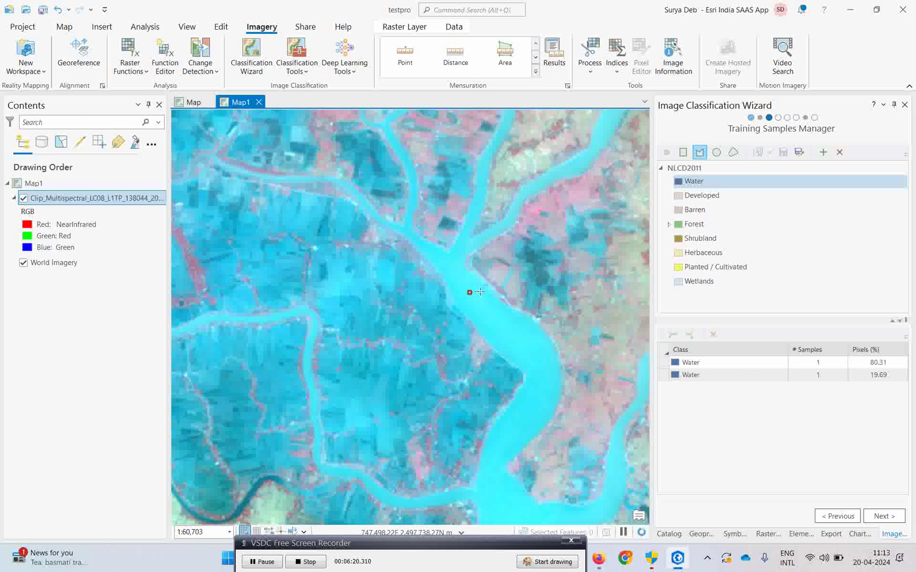
{"action": "left_click", "coordinate": [490, 303]}
{"action": "double_click", "coordinate": [477, 313]}
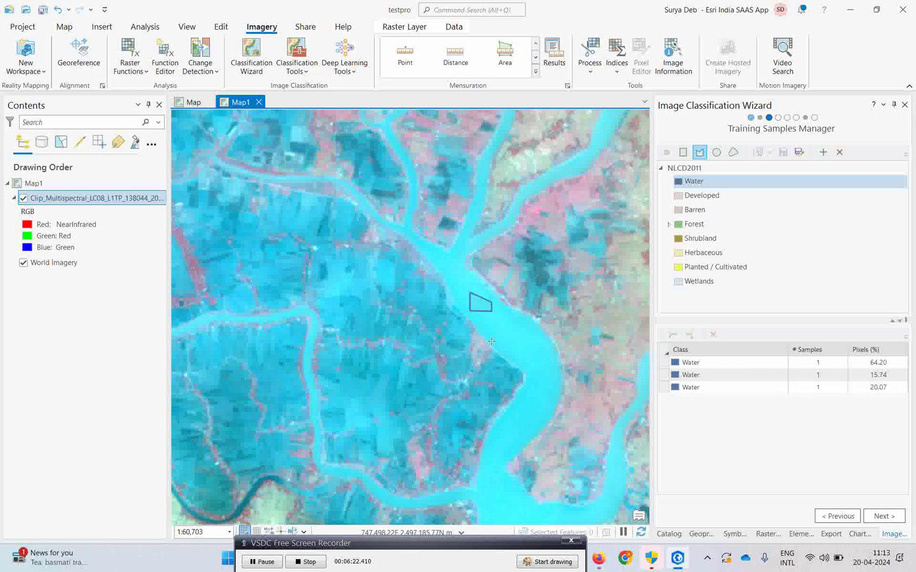
{"action": "left_click", "coordinate": [251, 563]}
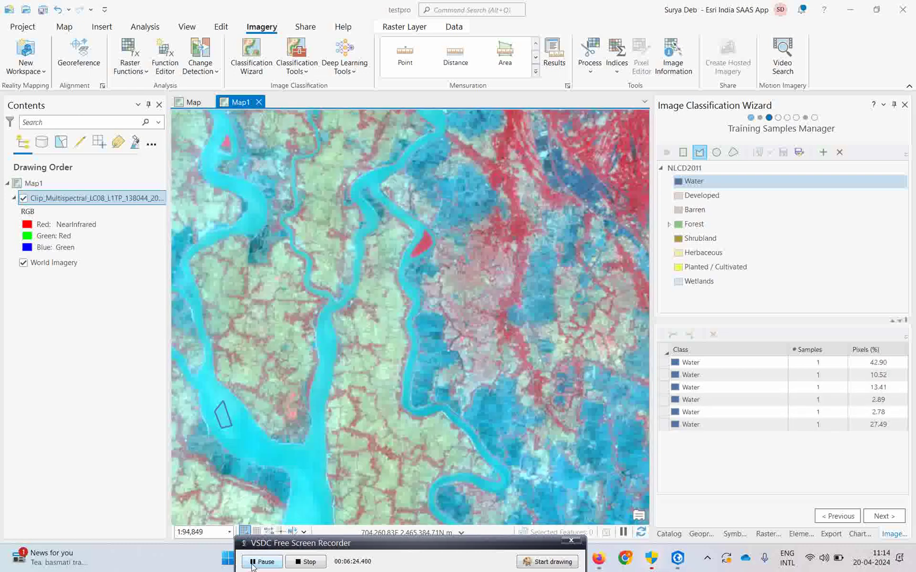
Select all six Water training samples and collapse them into a single Water class.
{"action": "left_click", "coordinate": [694, 366]}
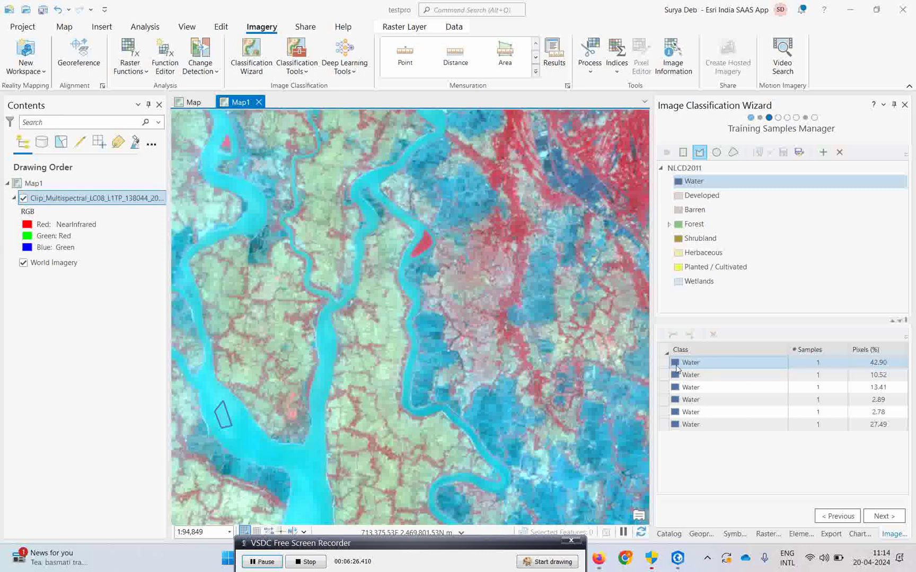
{"action": "left_click", "coordinate": [665, 365]}
{"action": "left_click", "coordinate": [664, 376], "text": "shift"}
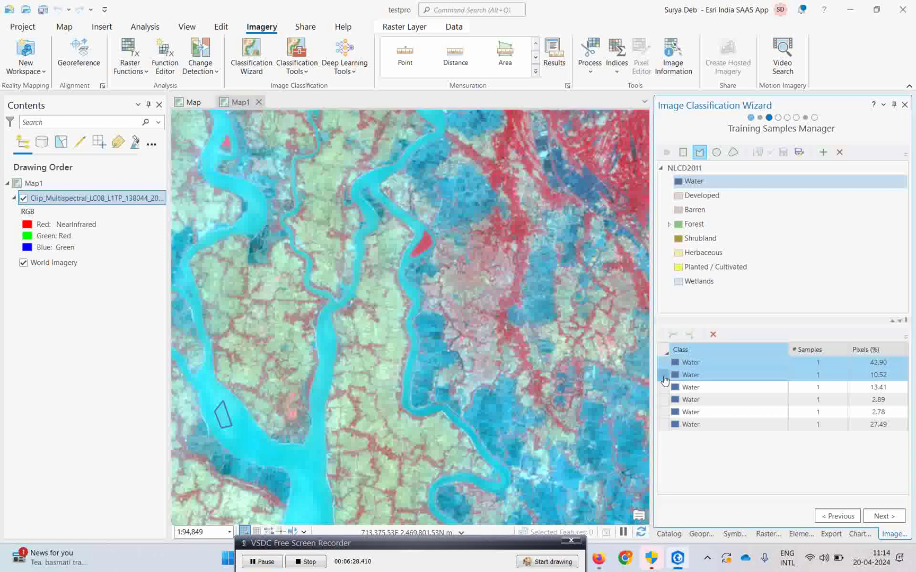
{"action": "left_click", "coordinate": [665, 387], "text": "shift"}
{"action": "left_click", "coordinate": [664, 400], "text": "shift"}
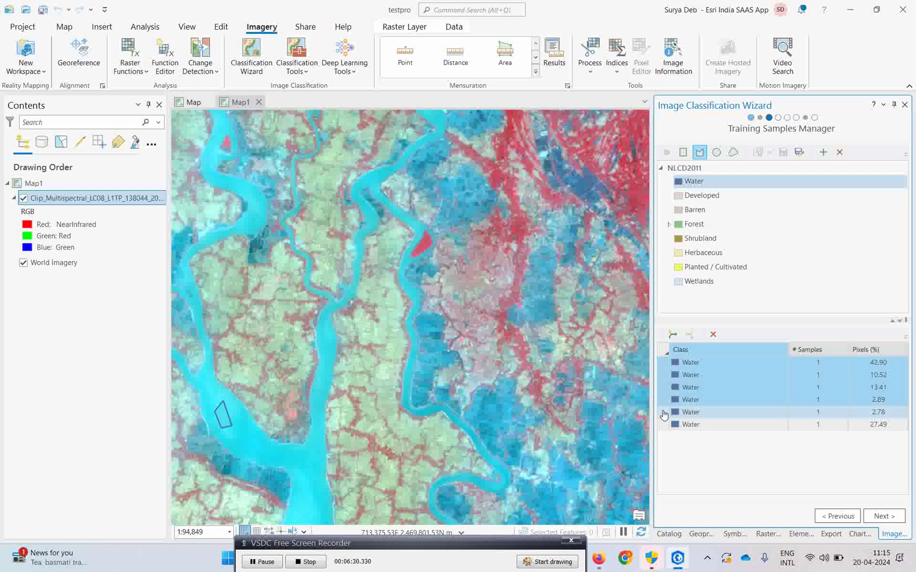
{"action": "left_click", "coordinate": [664, 413], "text": "shift"}
{"action": "left_click", "coordinate": [664, 425], "text": "shift"}
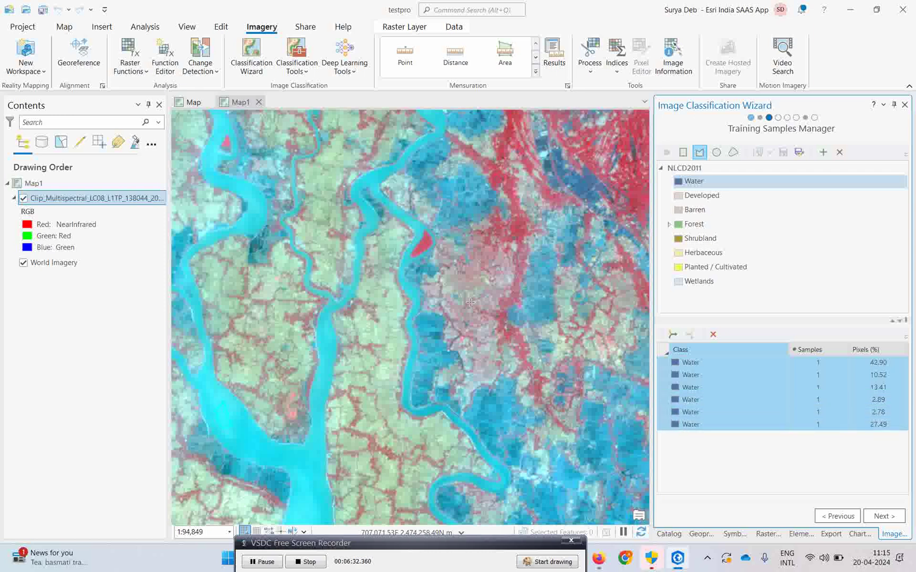
{"action": "scroll", "coordinate": [470, 303], "scroll_direction": "down", "scroll_amount": 5}
{"action": "scroll", "coordinate": [454, 264], "scroll_direction": "up", "scroll_amount": 2}
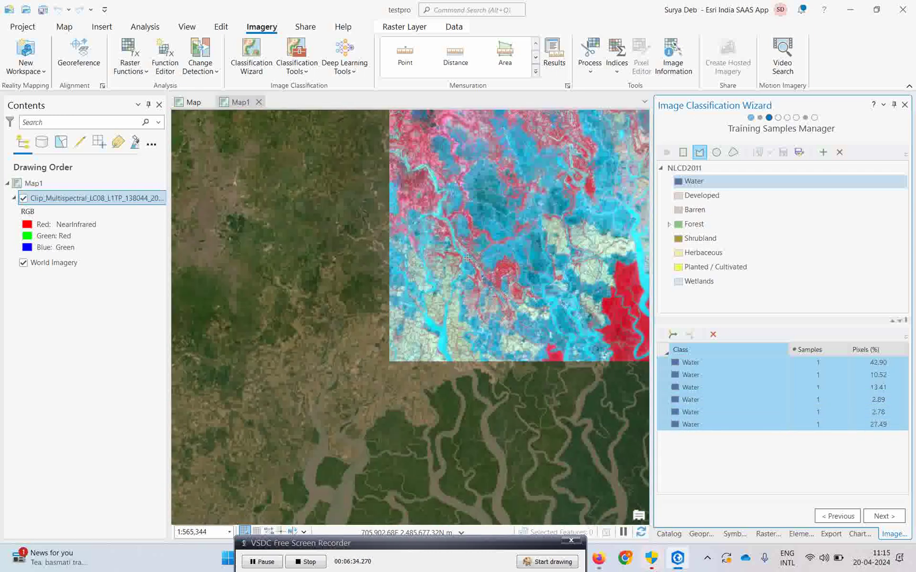
{"action": "scroll", "coordinate": [467, 258], "scroll_direction": "up", "scroll_amount": 2}
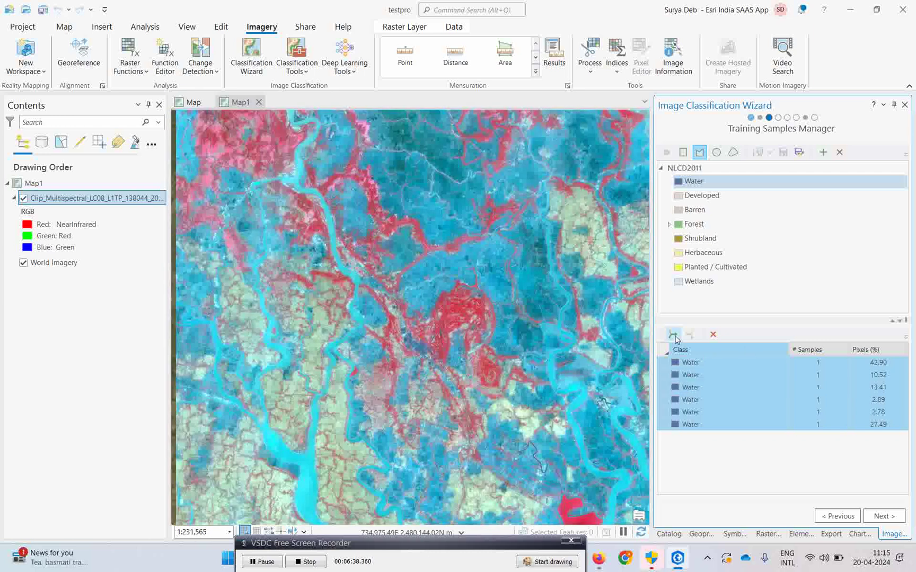
{"action": "left_click", "coordinate": [673, 335]}
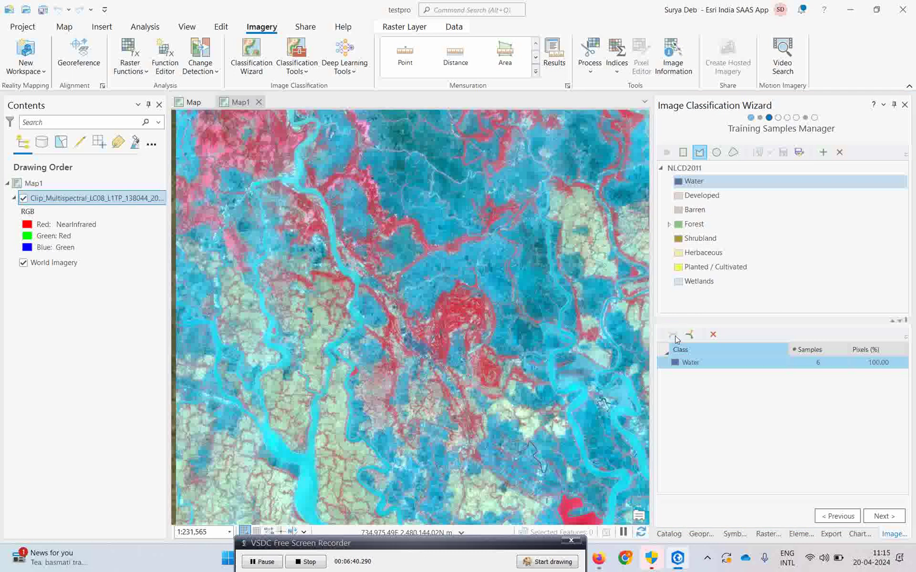
Expand the merged Water class into its separate samples and collapse all six into one class again.
{"action": "left_click", "coordinate": [689, 366]}
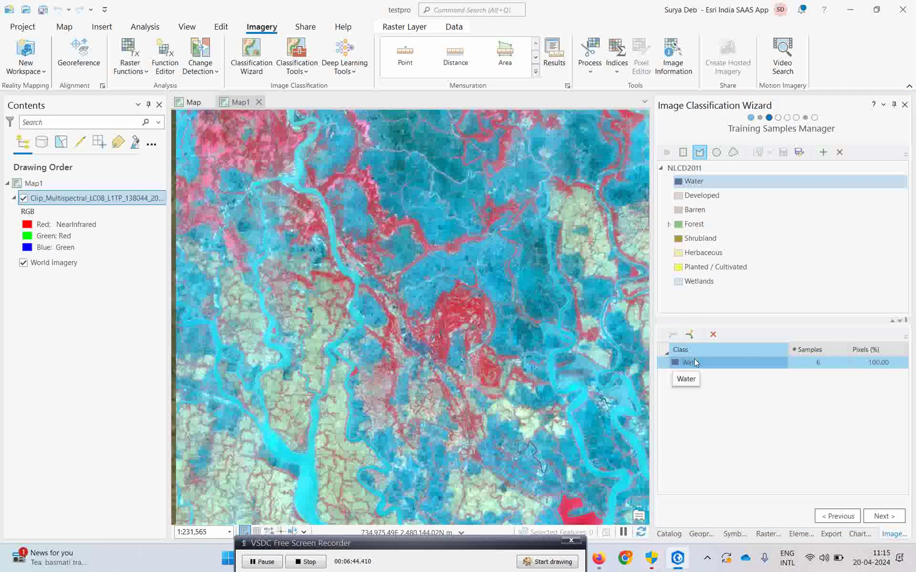
{"action": "left_click", "coordinate": [688, 336]}
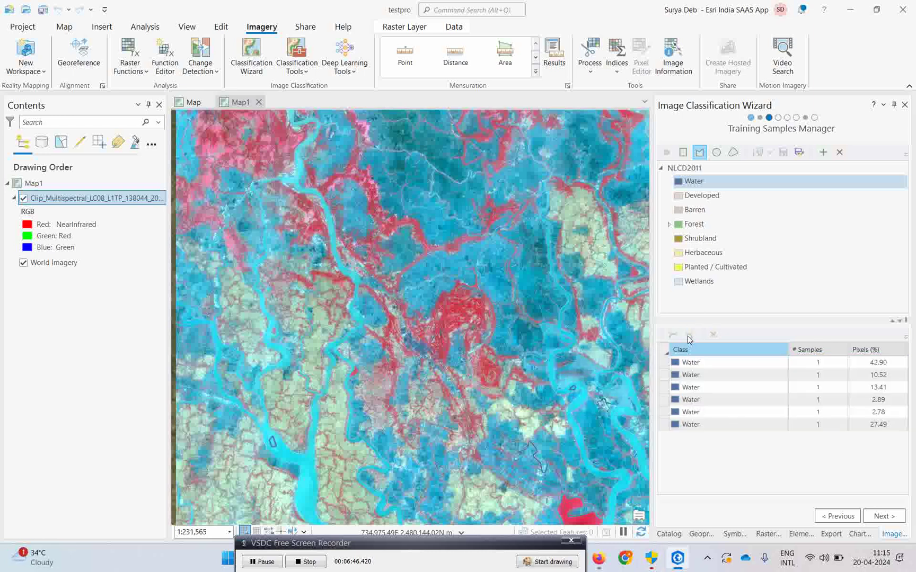
{"action": "left_click", "coordinate": [664, 366]}
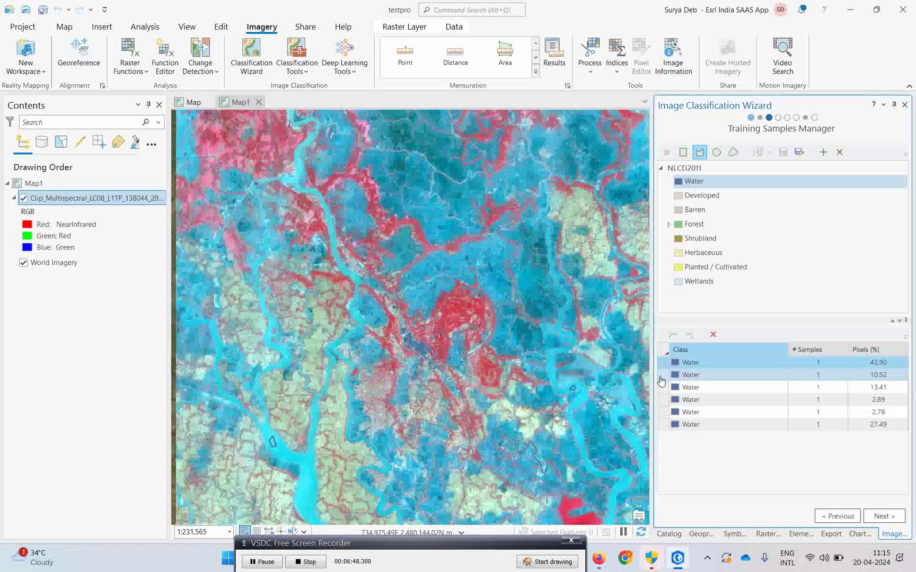
{"action": "left_click_drag", "start_coordinate": [664, 366], "coordinate": [665, 426]}
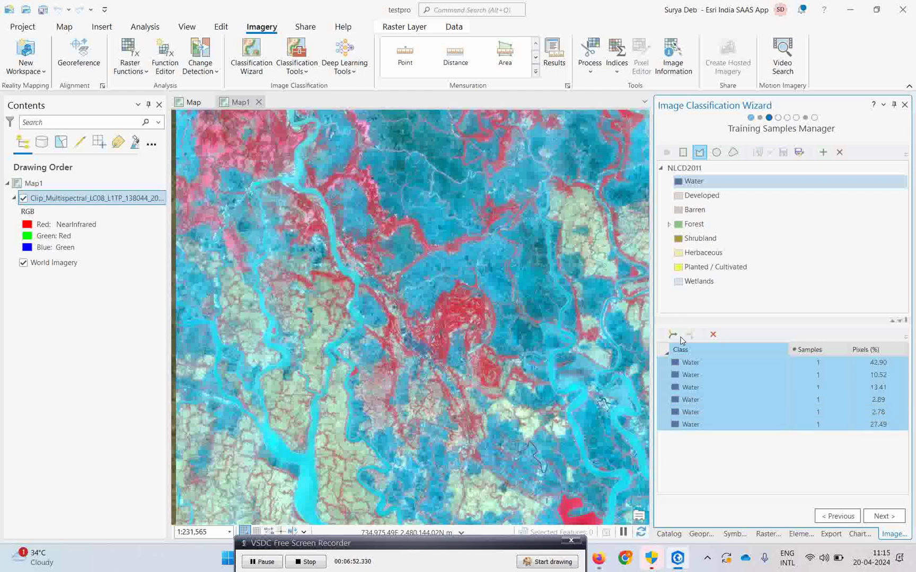
{"action": "left_click", "coordinate": [675, 336]}
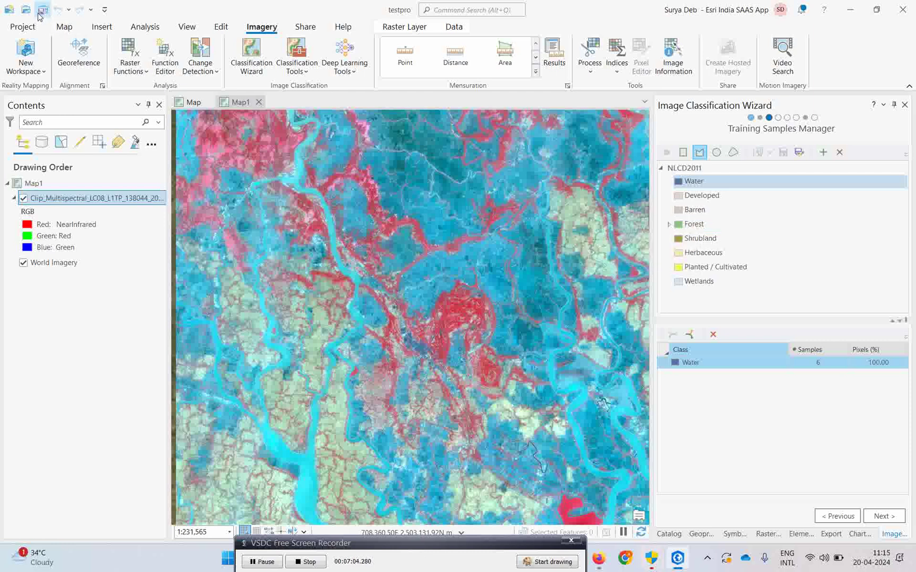
Draw two small Forest training polygons in the bright red area east of the wide southern river.
{"action": "left_click", "coordinate": [64, 27]}
{"action": "left_click", "coordinate": [97, 53]}
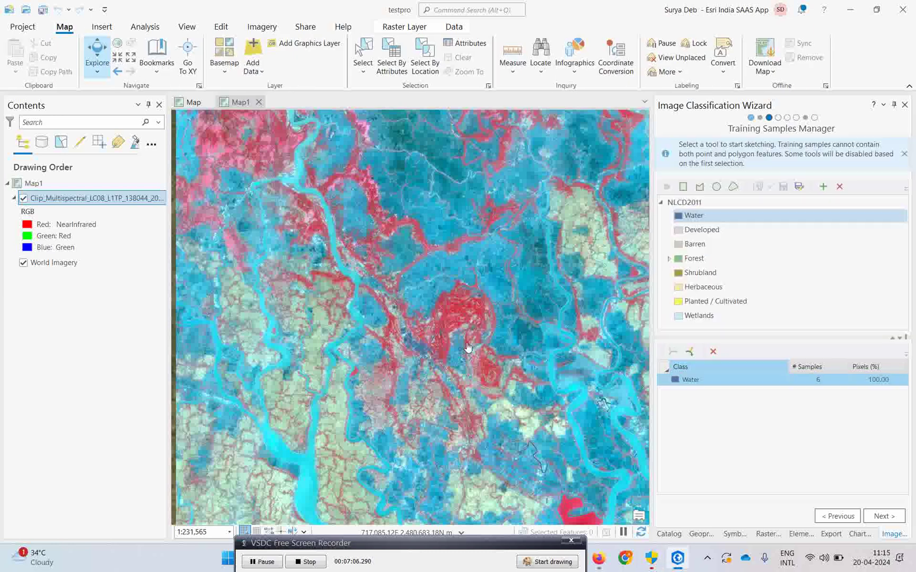
{"action": "scroll", "coordinate": [467, 347], "scroll_direction": "up", "scroll_amount": 3}
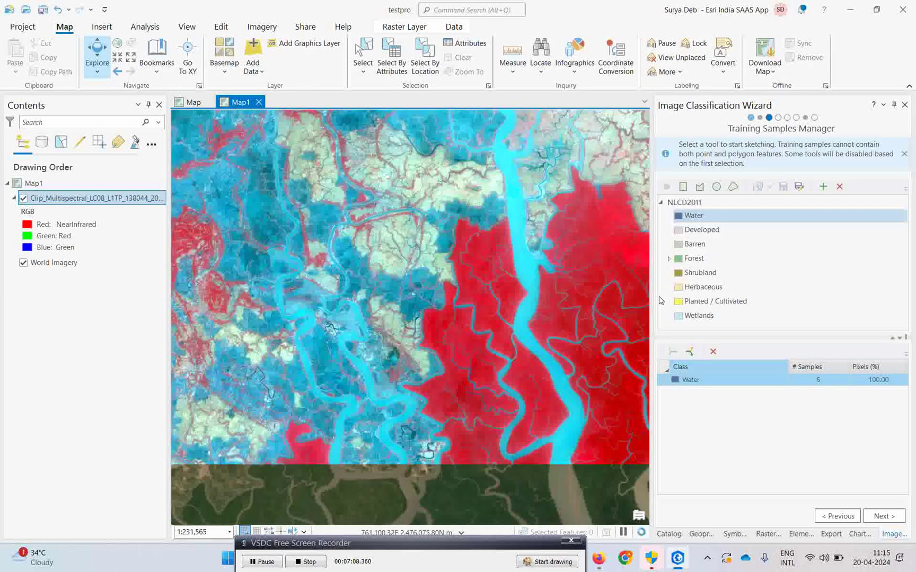
{"action": "left_click", "coordinate": [694, 259]}
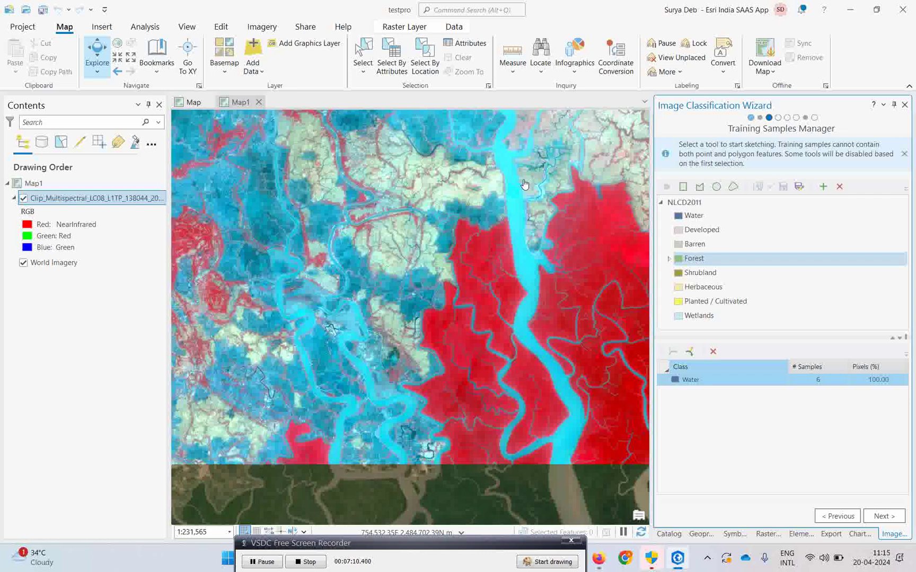
{"action": "left_click", "coordinate": [700, 187]}
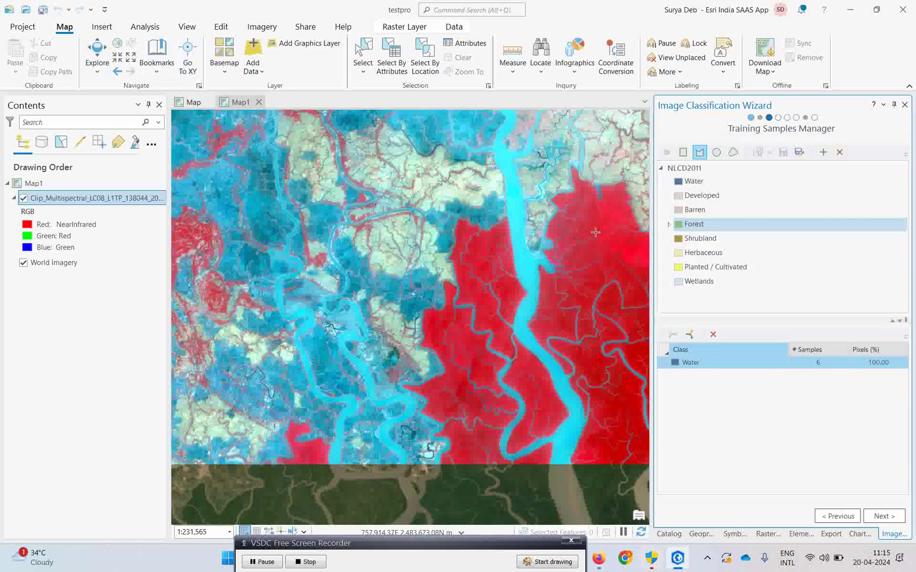
{"action": "scroll", "coordinate": [595, 232], "scroll_direction": "up", "scroll_amount": 3}
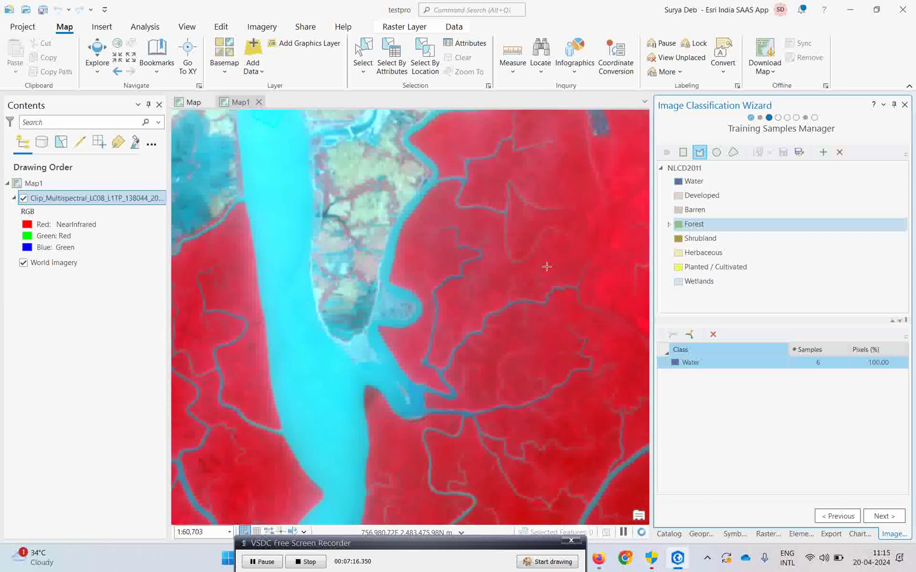
{"action": "left_click", "coordinate": [546, 266]}
{"action": "left_click", "coordinate": [570, 258]}
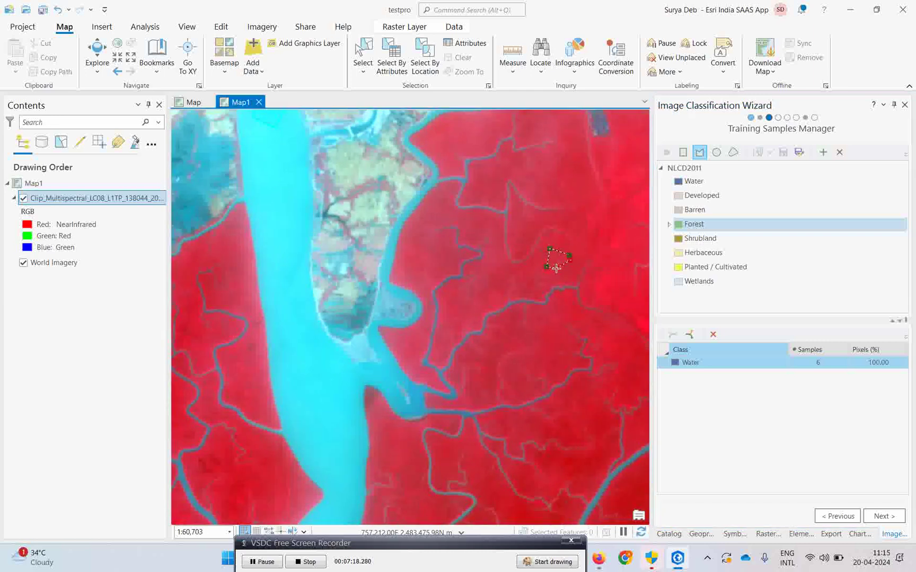
{"action": "double_click", "coordinate": [556, 268]}
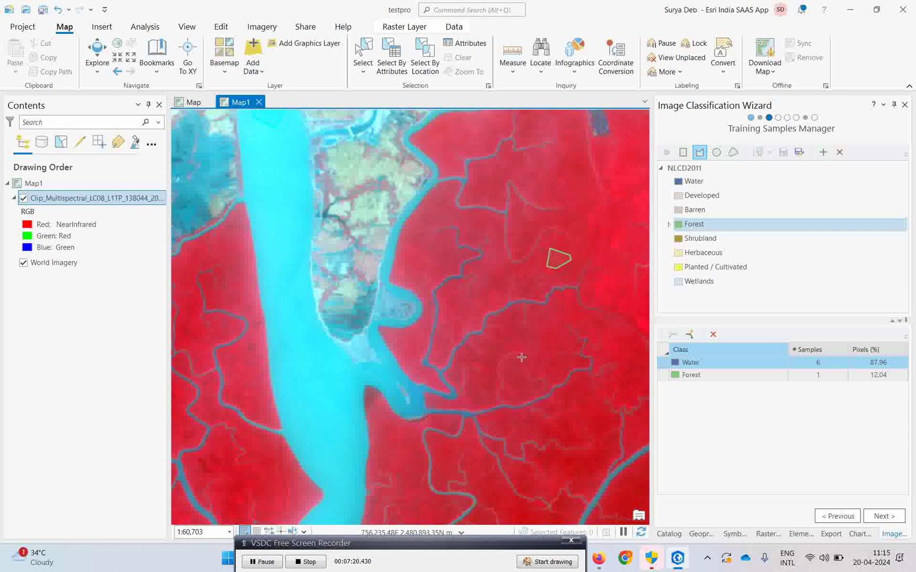
{"action": "left_click", "coordinate": [507, 329]}
{"action": "double_click", "coordinate": [504, 344]}
Draw two Forest training polygons west of the wide river, one on each side of the narrow channel beside the pale fields.
{"action": "scroll", "coordinate": [500, 300], "scroll_direction": "down", "scroll_amount": 3}
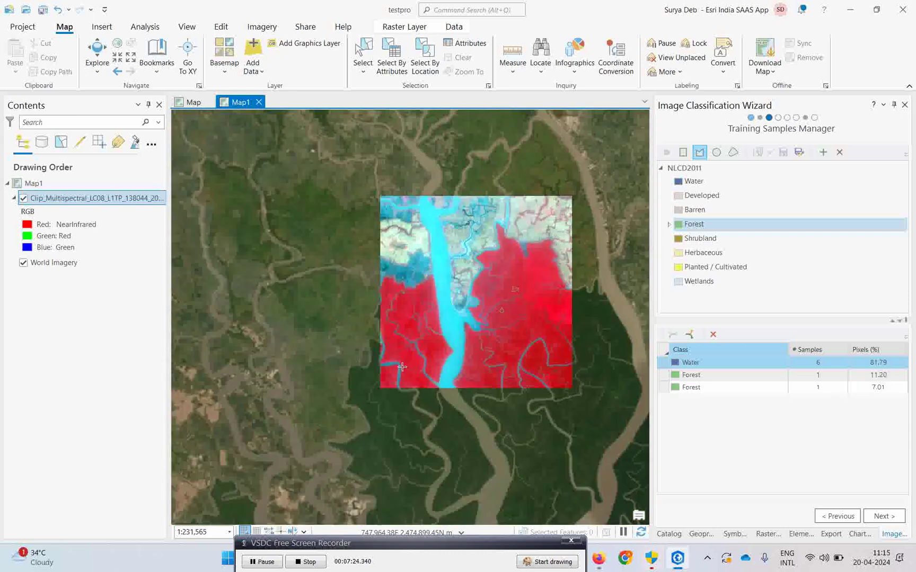
{"action": "scroll", "coordinate": [402, 367], "scroll_direction": "up", "scroll_amount": 5}
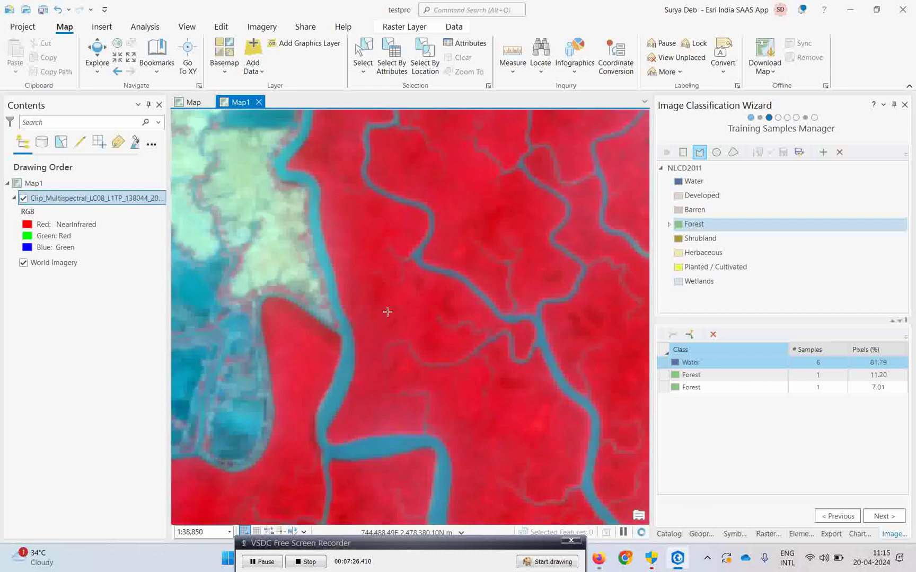
{"action": "left_click", "coordinate": [421, 310]}
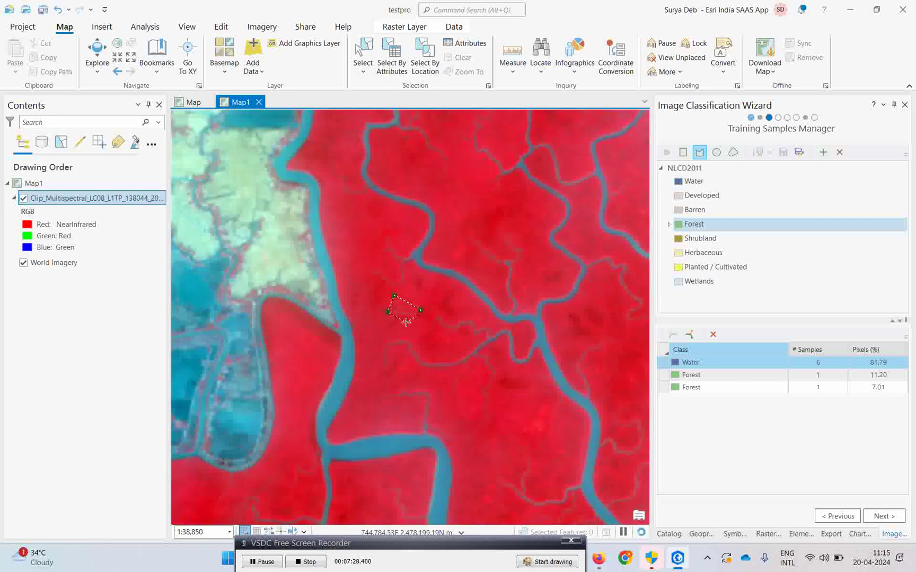
{"action": "double_click", "coordinate": [405, 323]}
{"action": "left_click", "coordinate": [295, 377]}
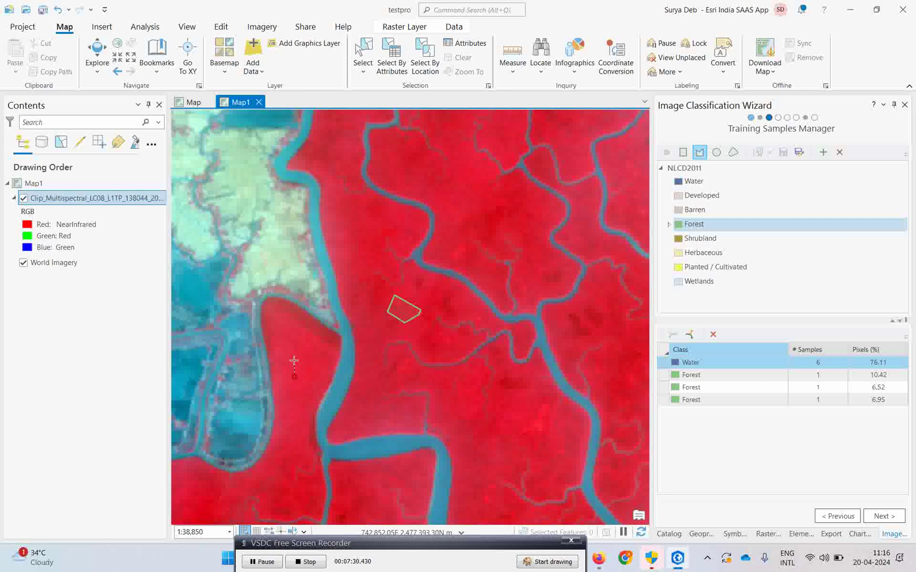
{"action": "double_click", "coordinate": [308, 391]}
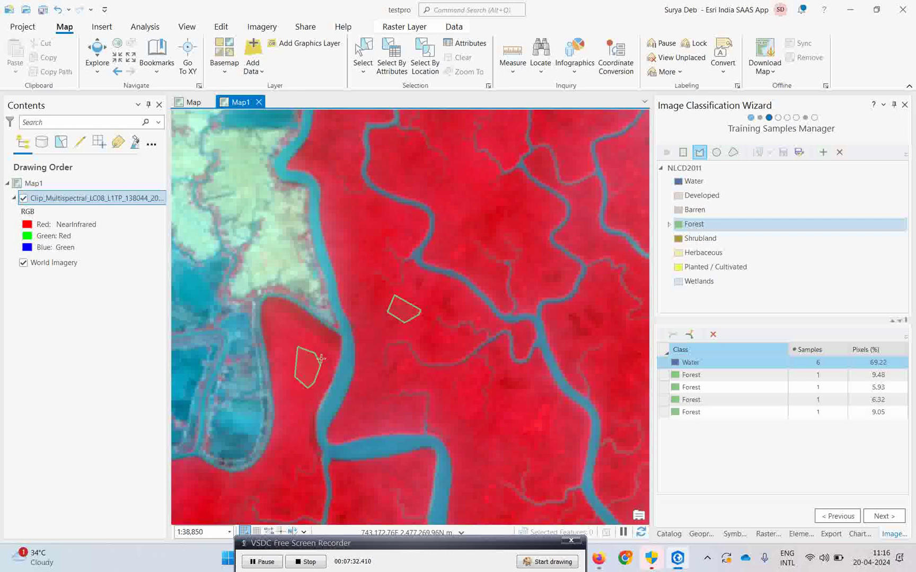
Draw a fifth Forest training polygon in the red area near the image's southeast corner, east of the wide river.
{"action": "scroll", "coordinate": [322, 354], "scroll_direction": "down", "scroll_amount": 3}
{"action": "scroll", "coordinate": [322, 354], "scroll_direction": "down", "scroll_amount": 2}
{"action": "scroll", "coordinate": [424, 371], "scroll_direction": "up", "scroll_amount": 3}
{"action": "scroll", "coordinate": [477, 424], "scroll_direction": "down", "scroll_amount": 3}
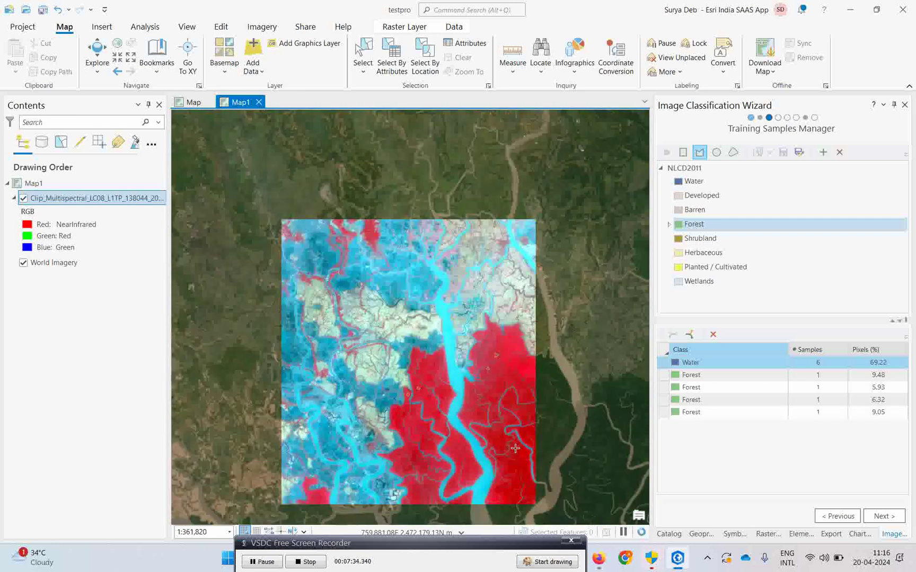
{"action": "scroll", "coordinate": [521, 496], "scroll_direction": "up", "scroll_amount": 2}
{"action": "scroll", "coordinate": [521, 496], "scroll_direction": "up", "scroll_amount": 3}
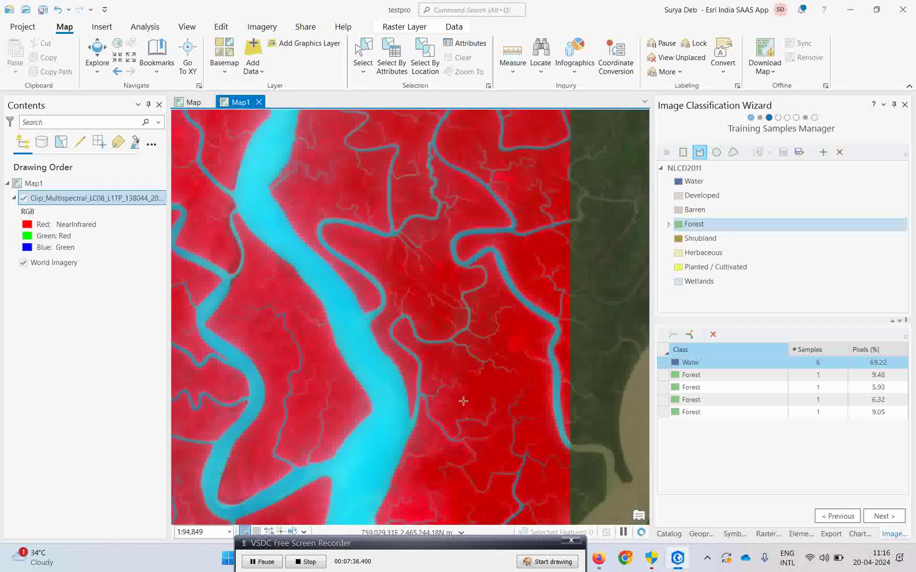
{"action": "left_click", "coordinate": [467, 398]}
{"action": "double_click", "coordinate": [466, 413]}
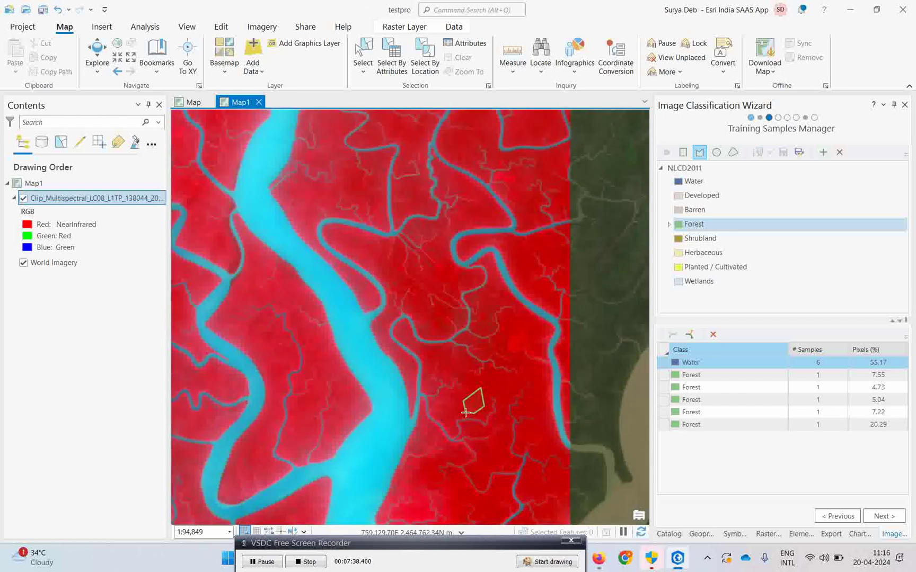
Draw a four-sided Forest training polygon near the image's southern edge, west of the large river bend.
{"action": "scroll", "coordinate": [293, 412], "scroll_direction": "down", "scroll_amount": 2}
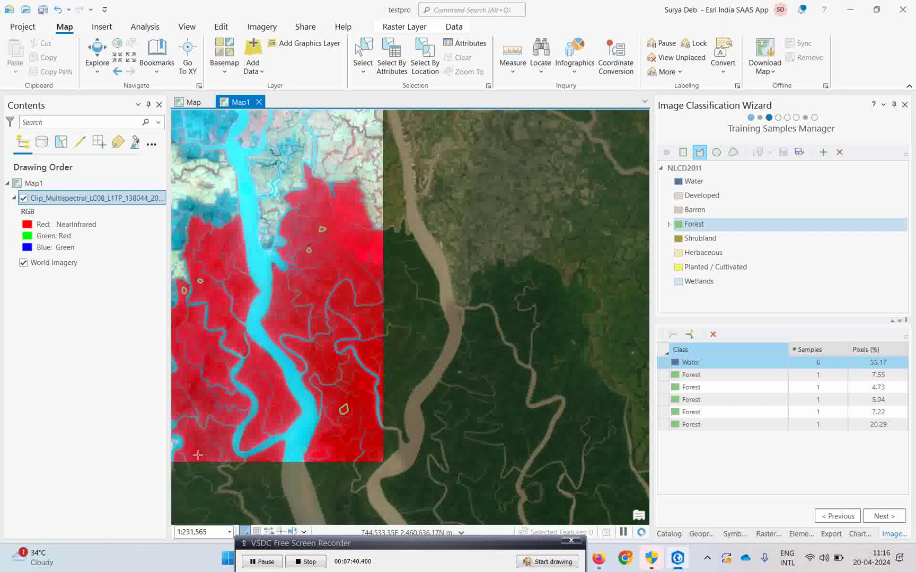
{"action": "scroll", "coordinate": [187, 456], "scroll_direction": "up", "scroll_amount": 4}
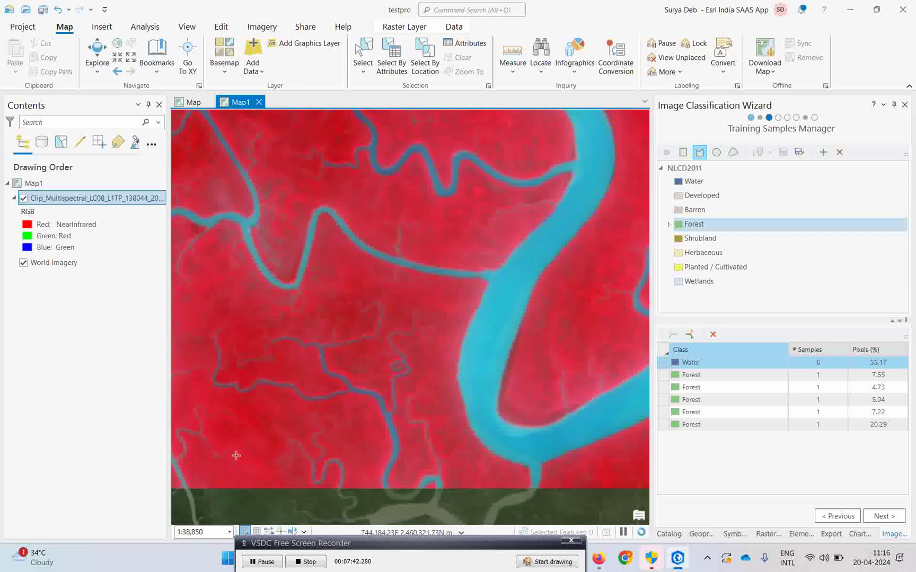
{"action": "left_click", "coordinate": [232, 424]}
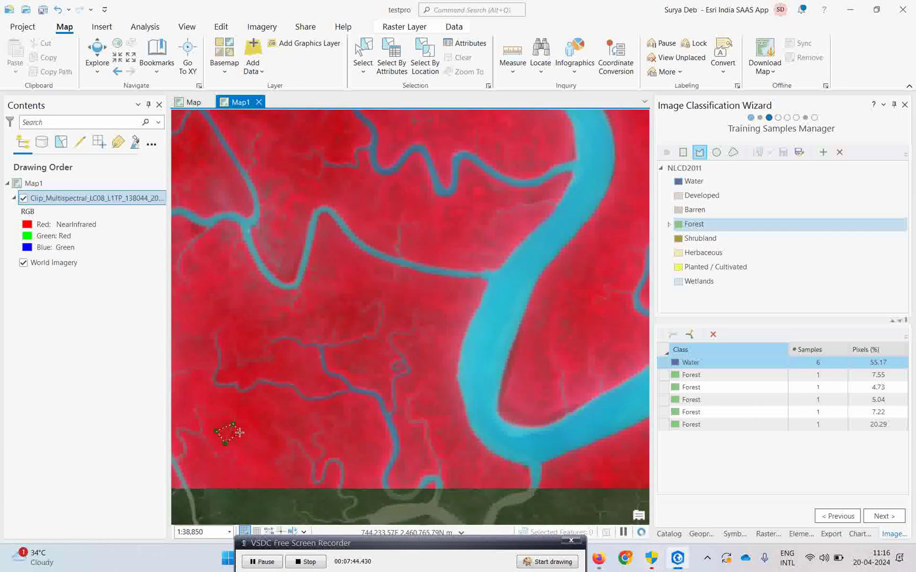
{"action": "double_click", "coordinate": [243, 439]}
{"action": "scroll", "coordinate": [475, 414], "scroll_direction": "down", "scroll_amount": 5}
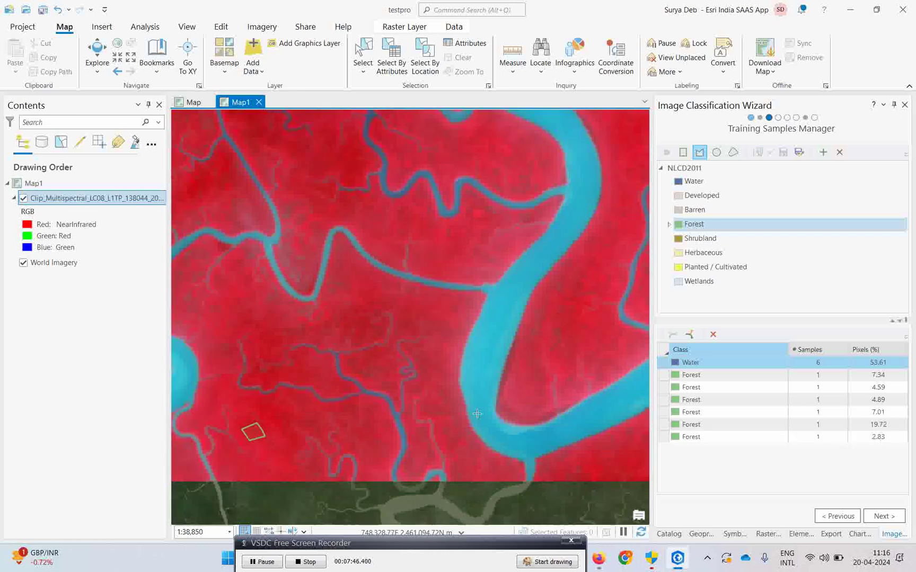
{"action": "scroll", "coordinate": [368, 419], "scroll_direction": "up", "scroll_amount": 2}
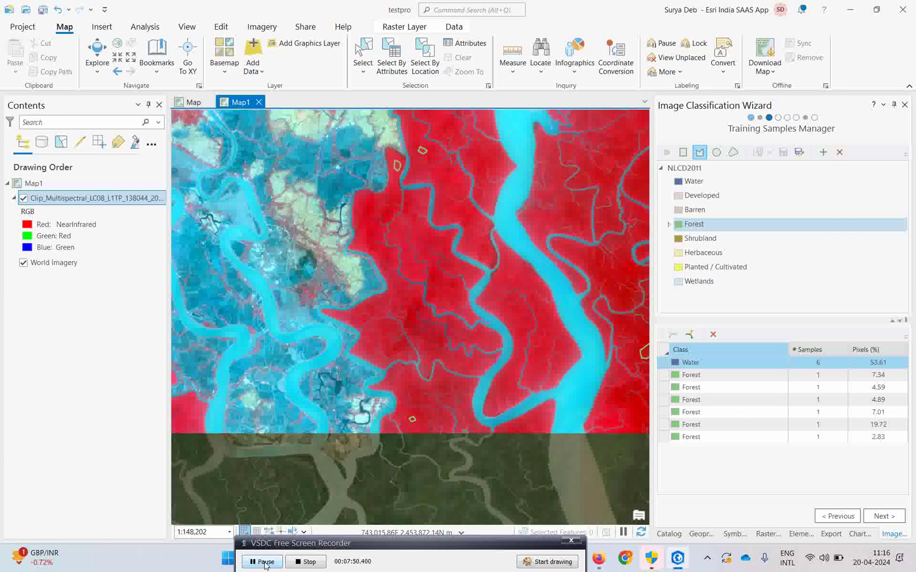
{"action": "left_click", "coordinate": [265, 565]}
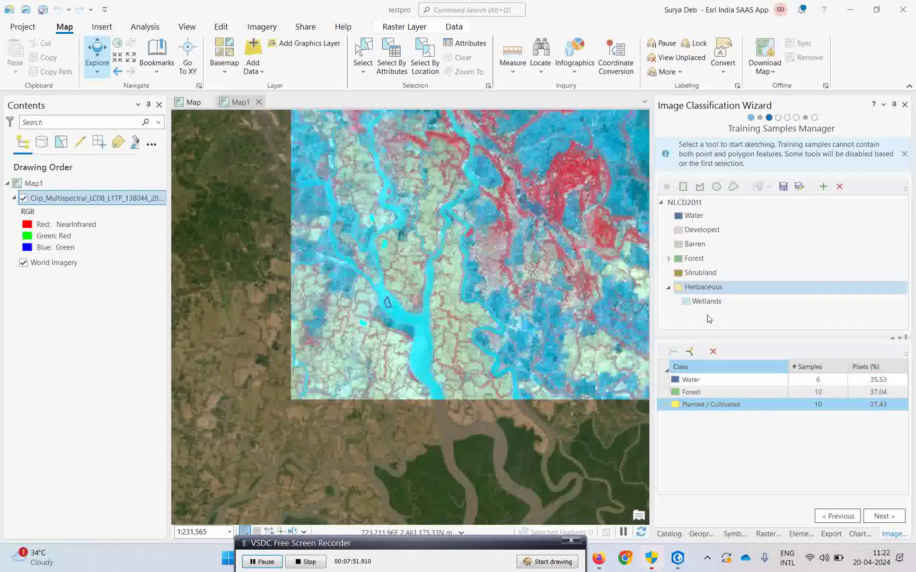
Draw two small Wetlands training polygons in the blue area east of the river, one north and one south of the narrow channel.
{"action": "left_click", "coordinate": [710, 304]}
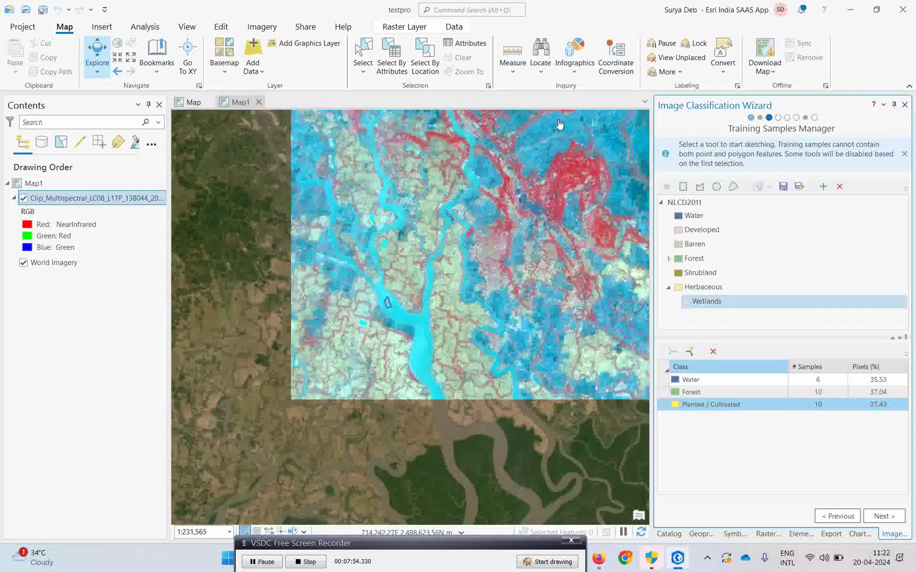
{"action": "scroll", "coordinate": [559, 124], "scroll_direction": "up", "scroll_amount": 5}
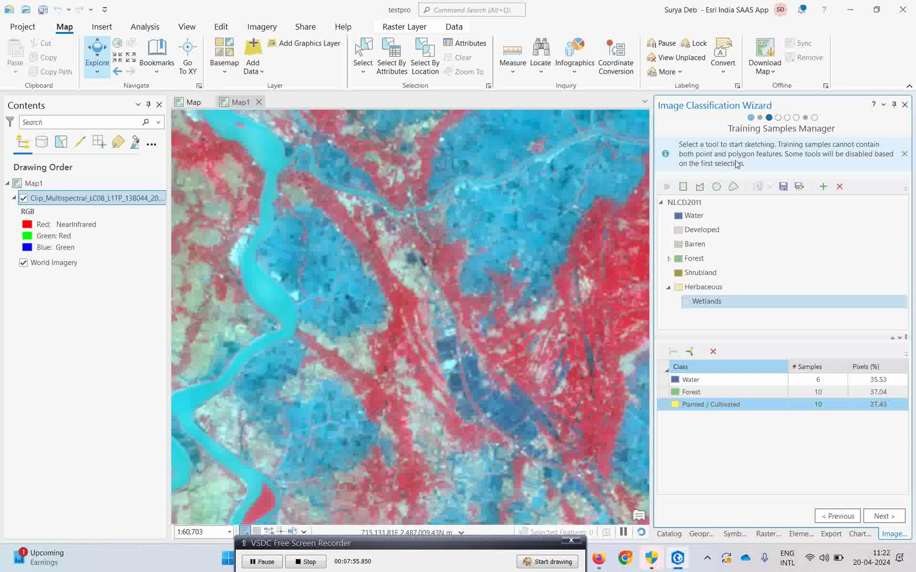
{"action": "left_click", "coordinate": [700, 186]}
{"action": "left_click", "coordinate": [493, 151]}
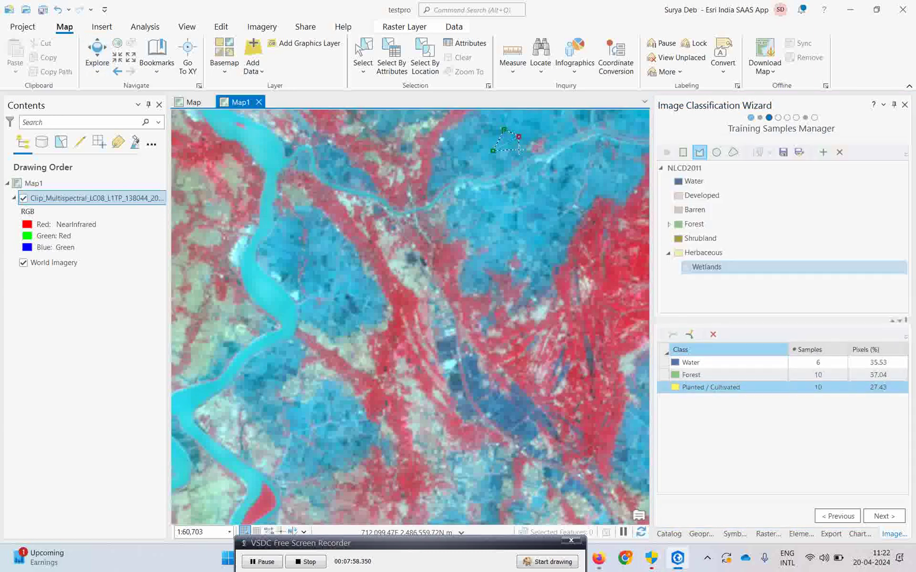
{"action": "left_click", "coordinate": [509, 153]}
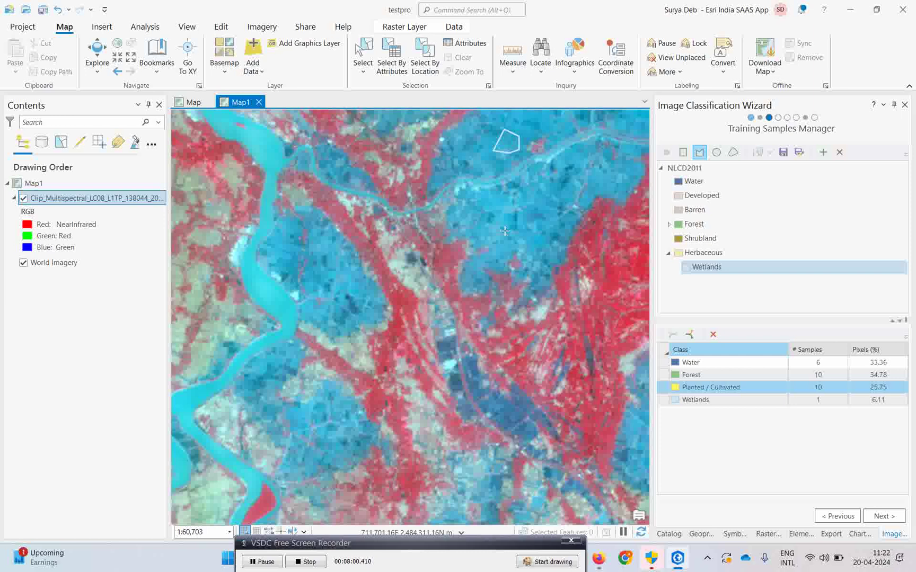
{"action": "left_click", "coordinate": [501, 221]}
{"action": "left_click", "coordinate": [512, 237]}
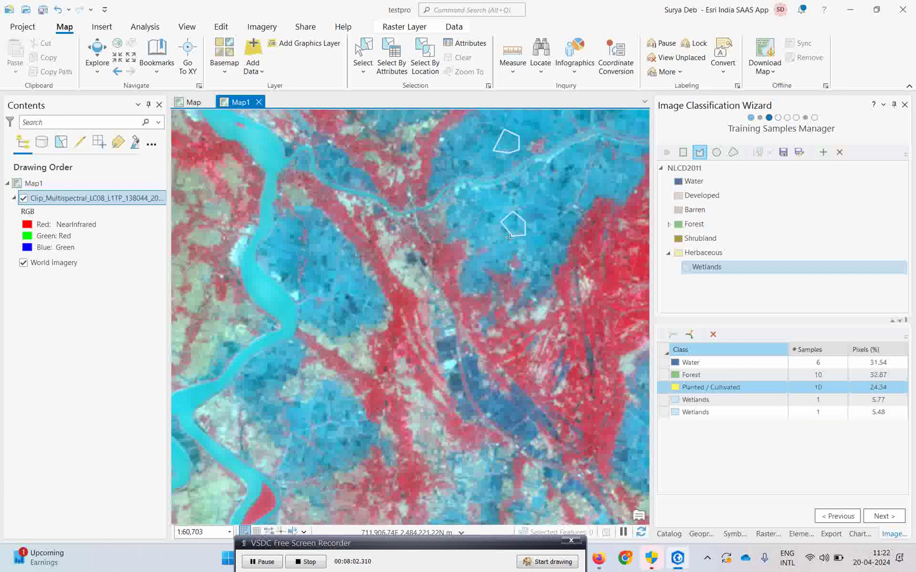
Draw a Wetlands polygon in the blue patch beside the river's east bank and a larger one in the image's northwestern dark blue area.
{"action": "left_click", "coordinate": [273, 245]}
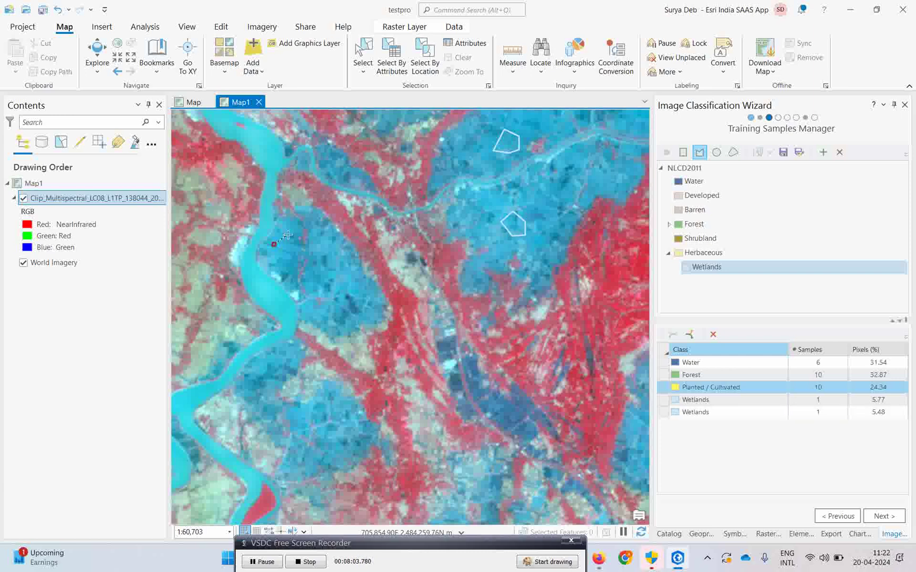
{"action": "left_click", "coordinate": [289, 262]}
{"action": "scroll", "coordinate": [356, 327], "scroll_direction": "down", "scroll_amount": 4}
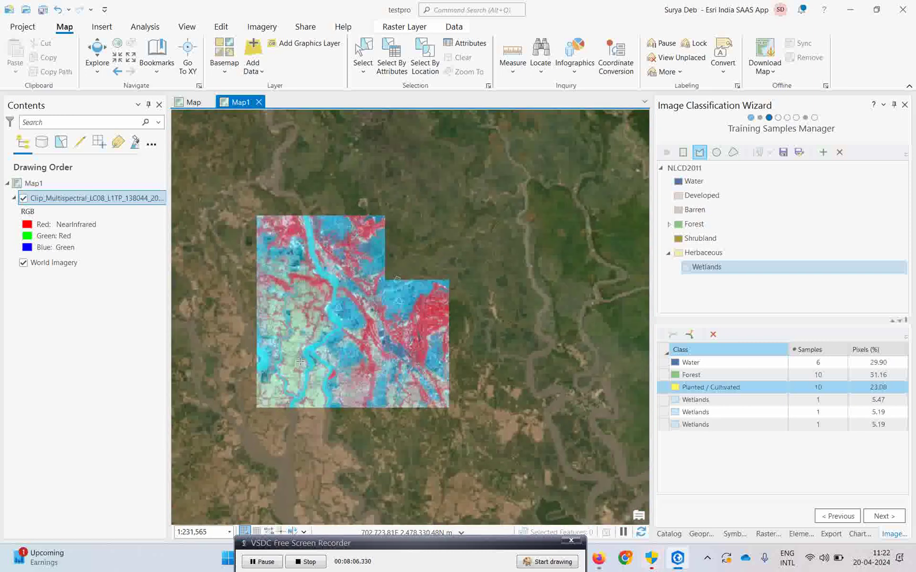
{"action": "scroll", "coordinate": [300, 248], "scroll_direction": "down", "scroll_amount": 3}
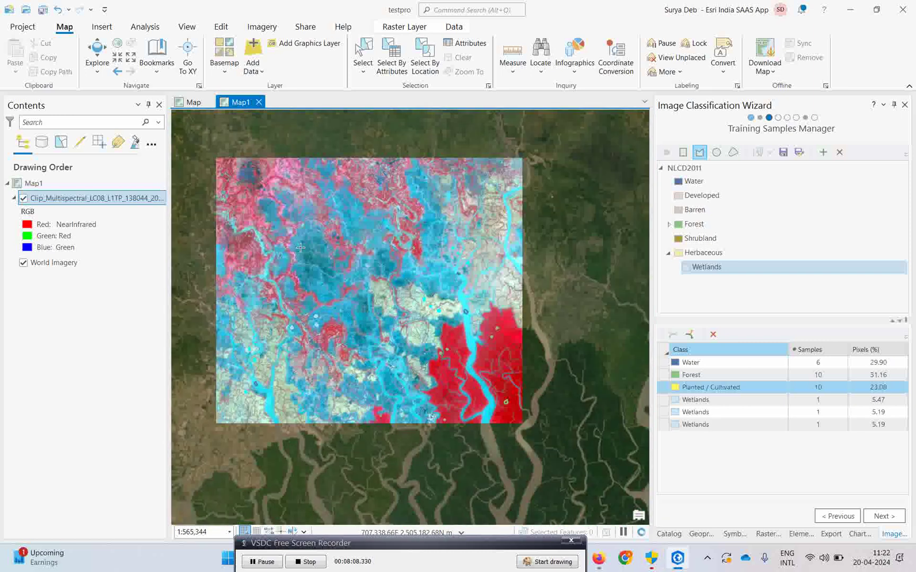
{"action": "left_click", "coordinate": [300, 247]}
{"action": "left_click", "coordinate": [315, 256]}
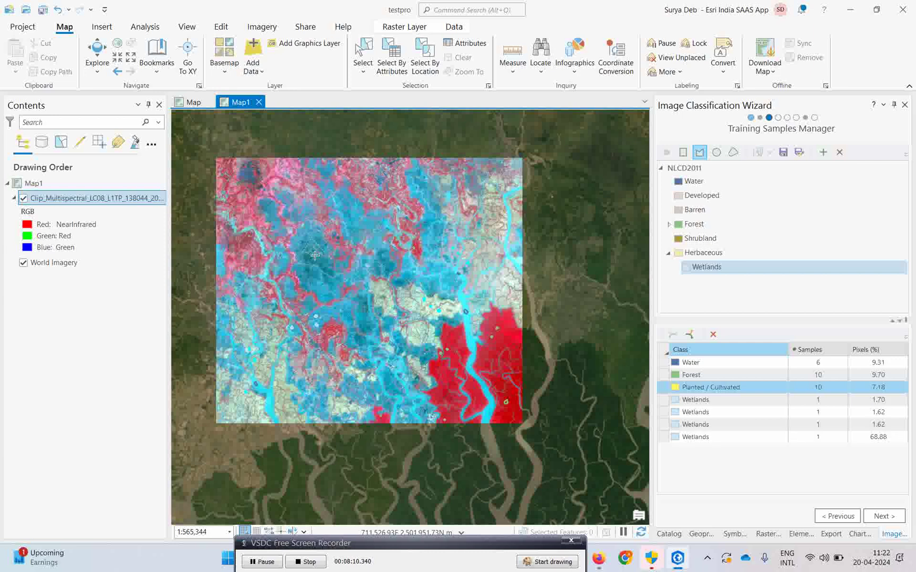
{"action": "left_click", "coordinate": [315, 255]}
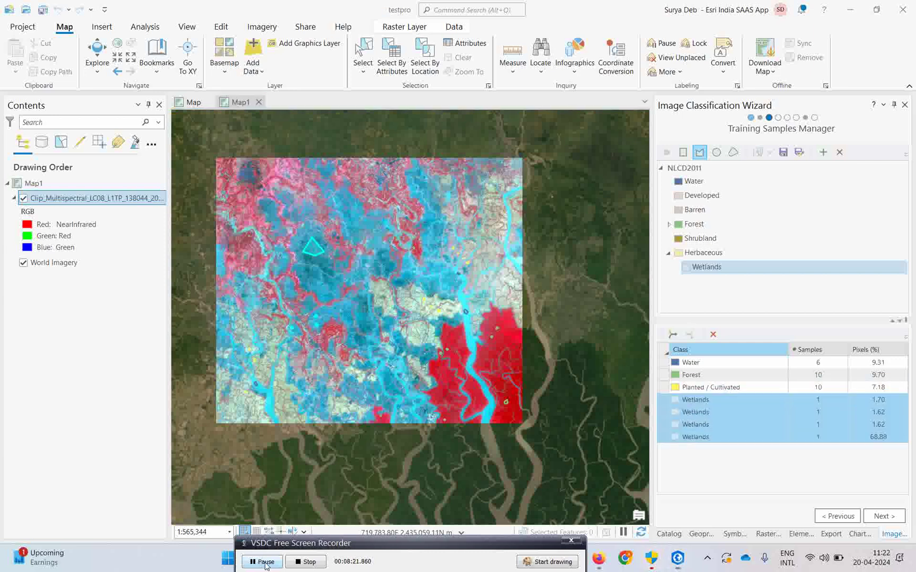
Collapse the four separate Wetlands training samples into one class entry.
{"action": "left_click", "coordinate": [695, 437]}
{"action": "left_click", "coordinate": [695, 400], "text": "shift"}
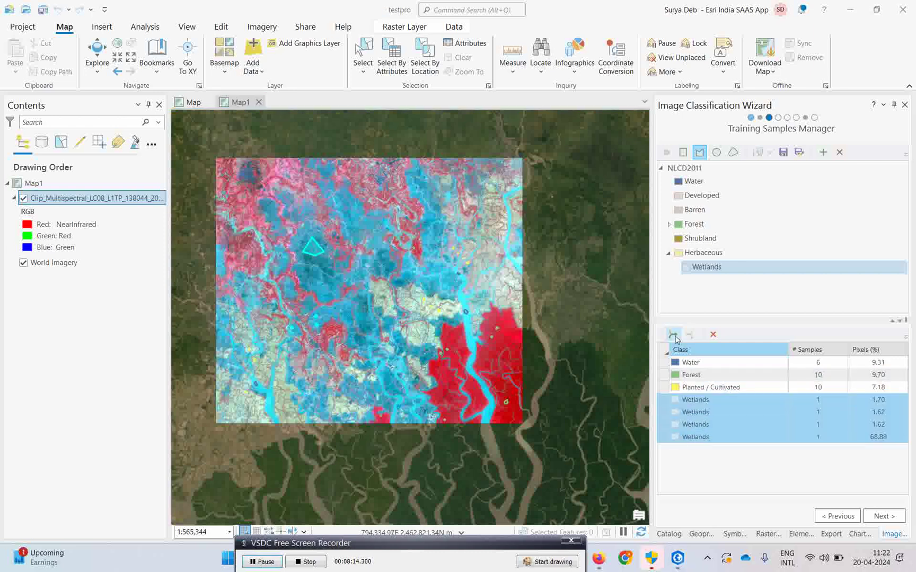
{"action": "left_click", "coordinate": [675, 336]}
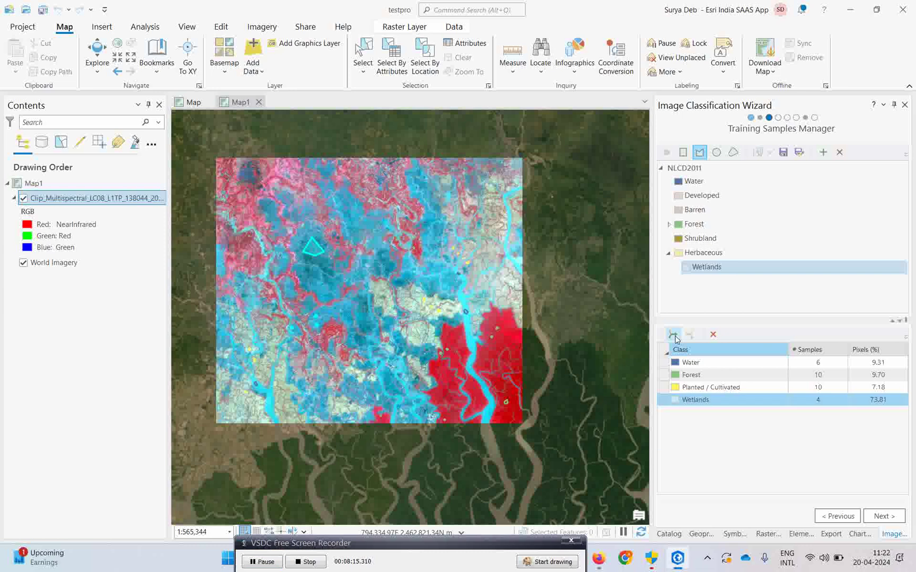
Expand the merged Wetlands entry into its individual samples and collapse them into one entry again.
{"action": "left_click", "coordinate": [665, 392]}
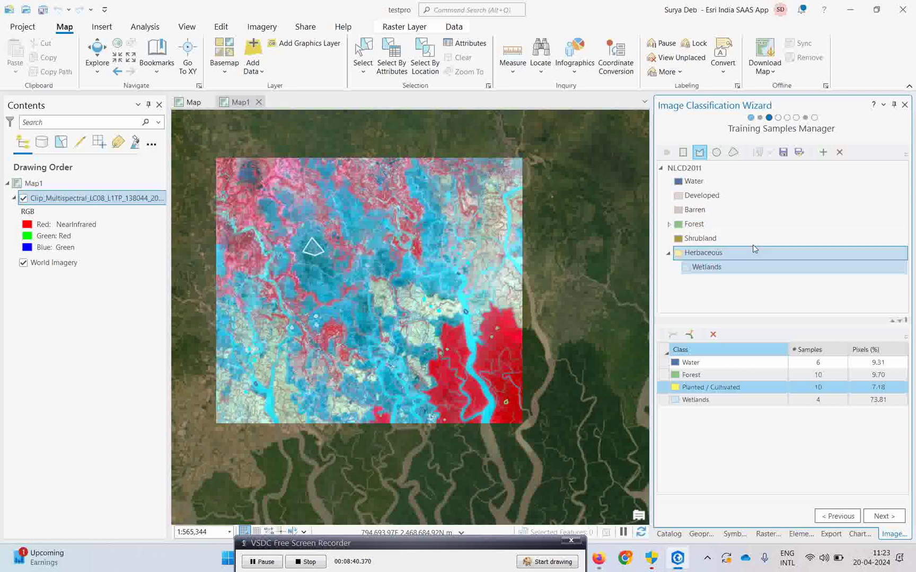
{"action": "left_click", "coordinate": [663, 401]}
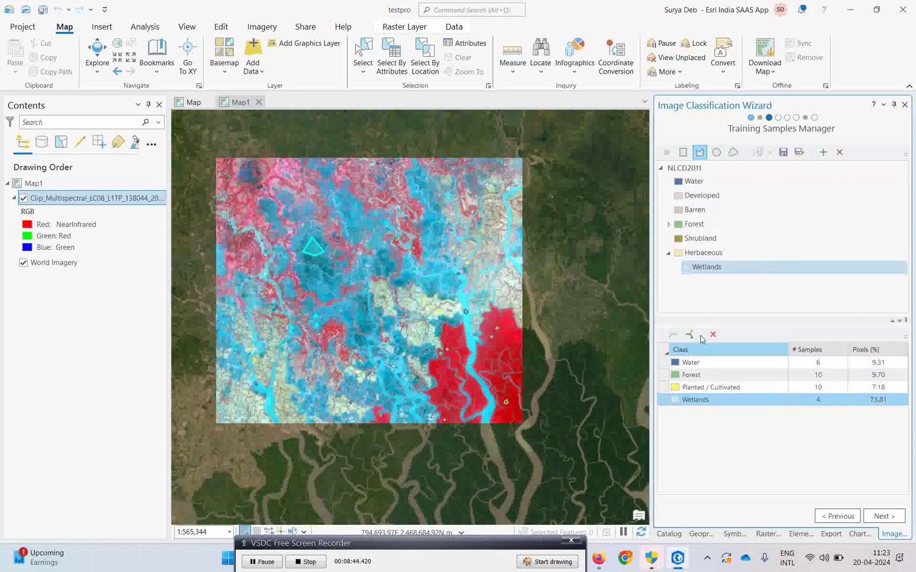
{"action": "left_click", "coordinate": [689, 336]}
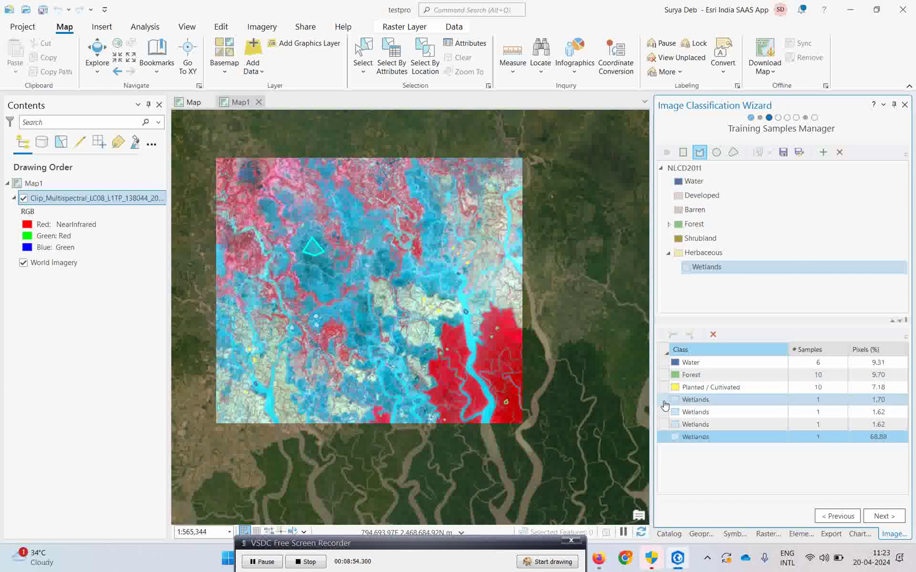
{"action": "left_click_drag", "start_coordinate": [664, 405], "coordinate": [666, 443]}
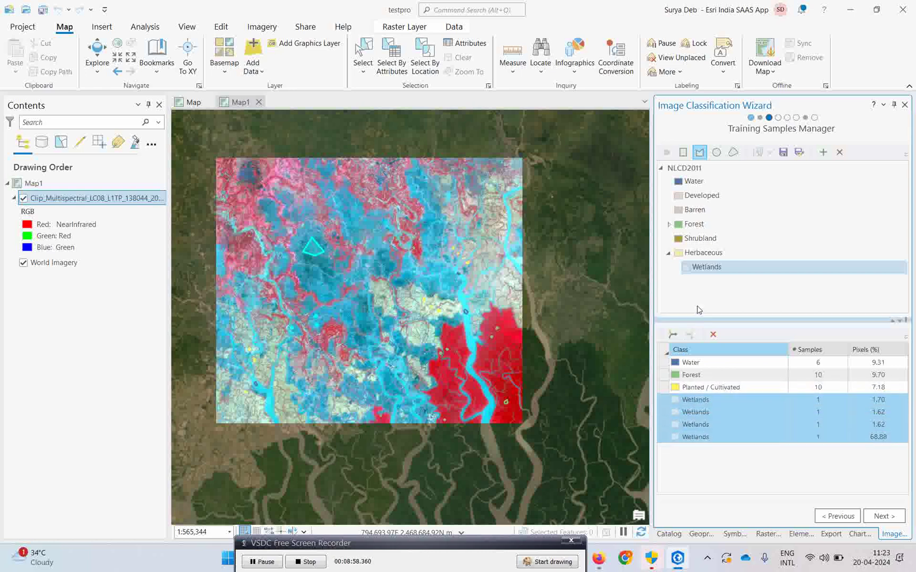
{"action": "left_click", "coordinate": [687, 377]}
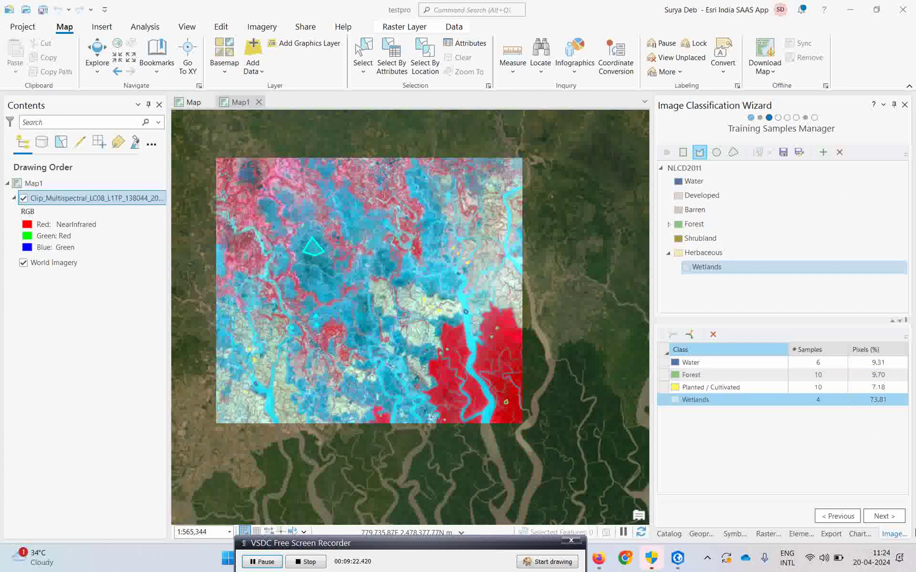
Train a Random Trees classifier on the collected samples, keeping the default tree count, depth and samples per class.
{"action": "left_click", "coordinate": [887, 518]}
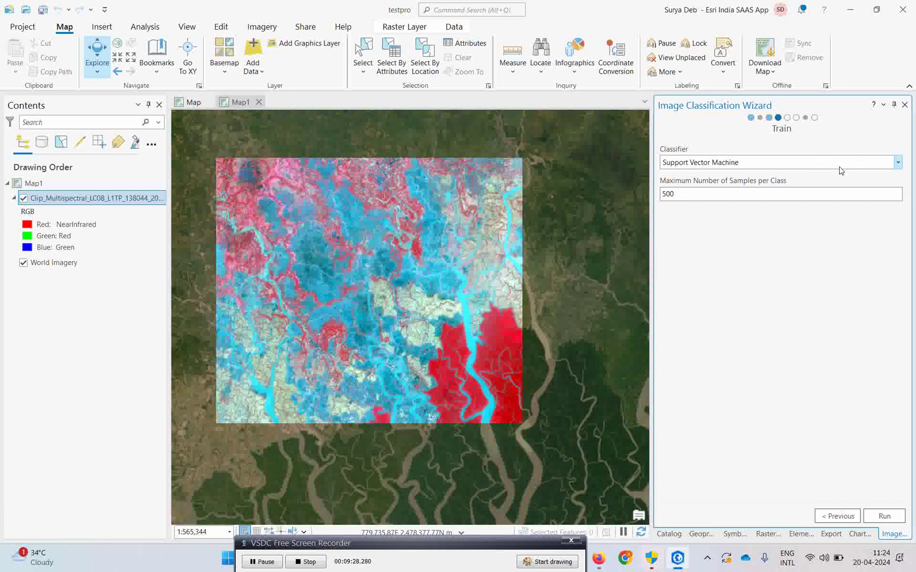
{"action": "left_click", "coordinate": [899, 164]}
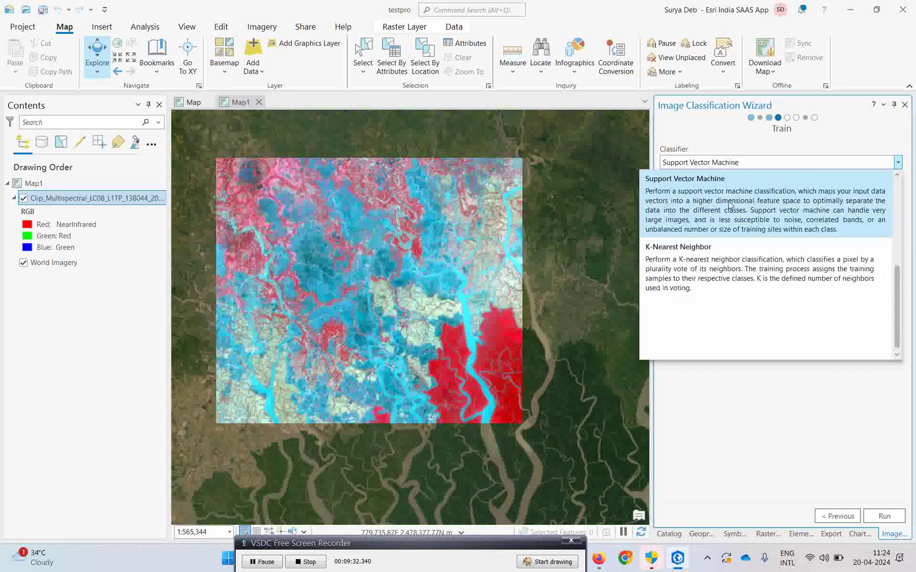
{"action": "scroll", "coordinate": [773, 270], "scroll_direction": "up", "scroll_amount": 3}
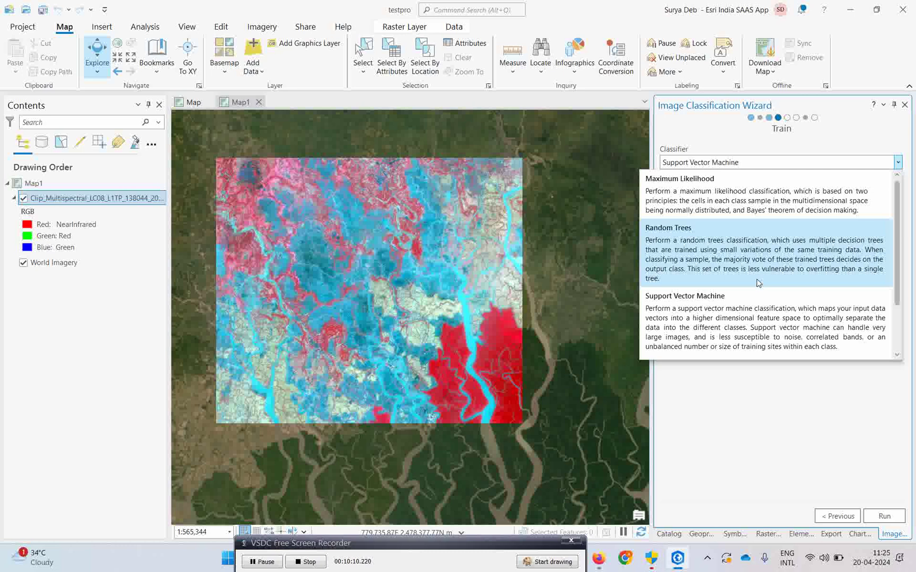
{"action": "left_click", "coordinate": [757, 256]}
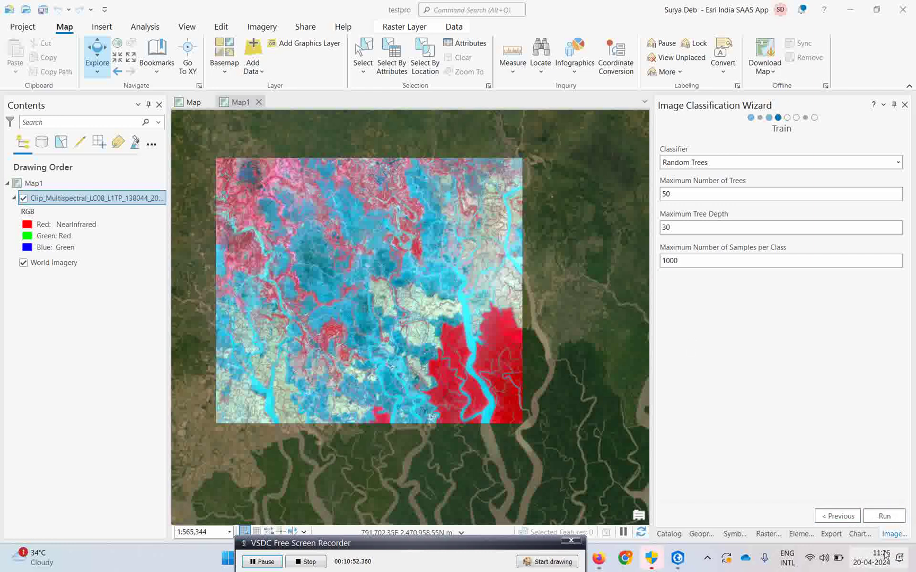
{"action": "left_click", "coordinate": [888, 522]}
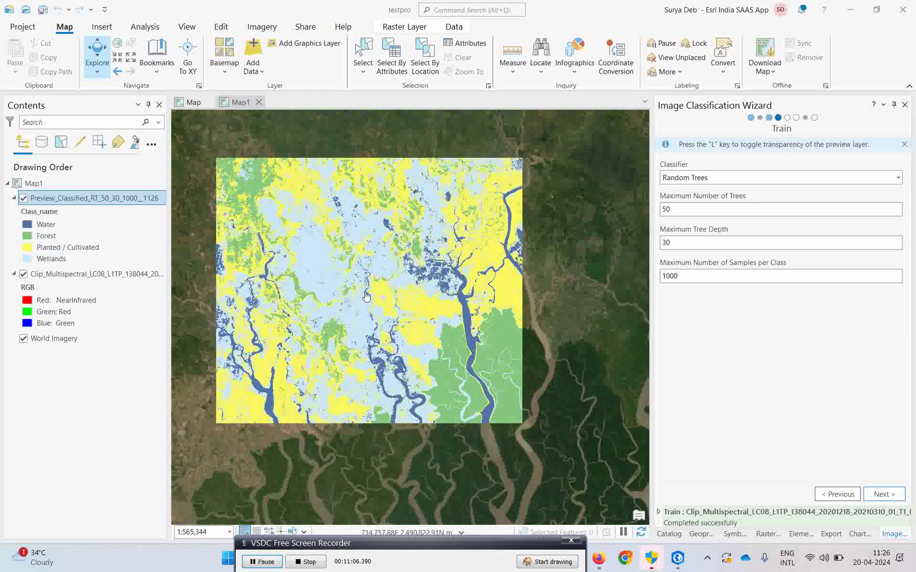
Compare the classified preview with the Landsat image around the southeastern forest and river by toggling the preview layer's visibility.
{"action": "scroll", "coordinate": [390, 293], "scroll_direction": "up", "scroll_amount": 4}
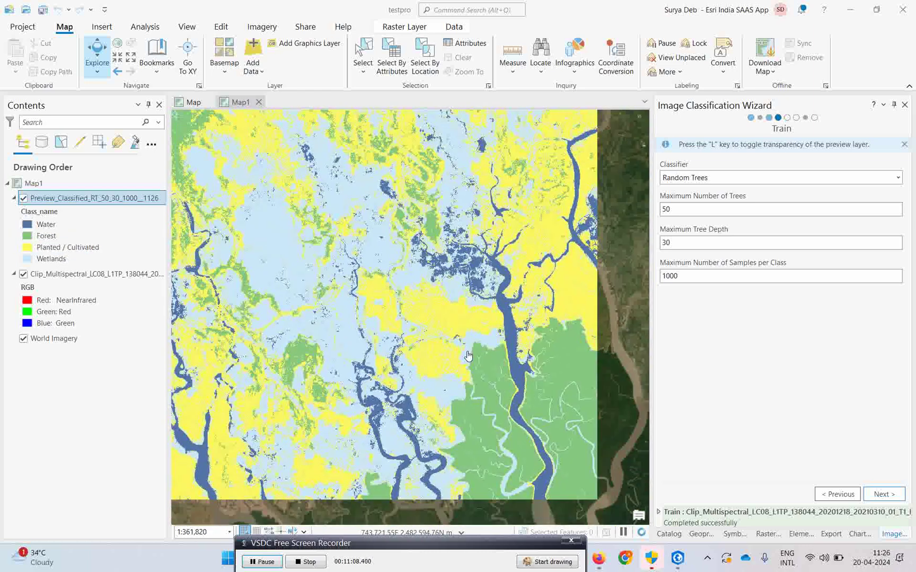
{"action": "scroll", "coordinate": [389, 293], "scroll_direction": "down", "scroll_amount": 2}
{"action": "scroll", "coordinate": [478, 355], "scroll_direction": "up", "scroll_amount": 2}
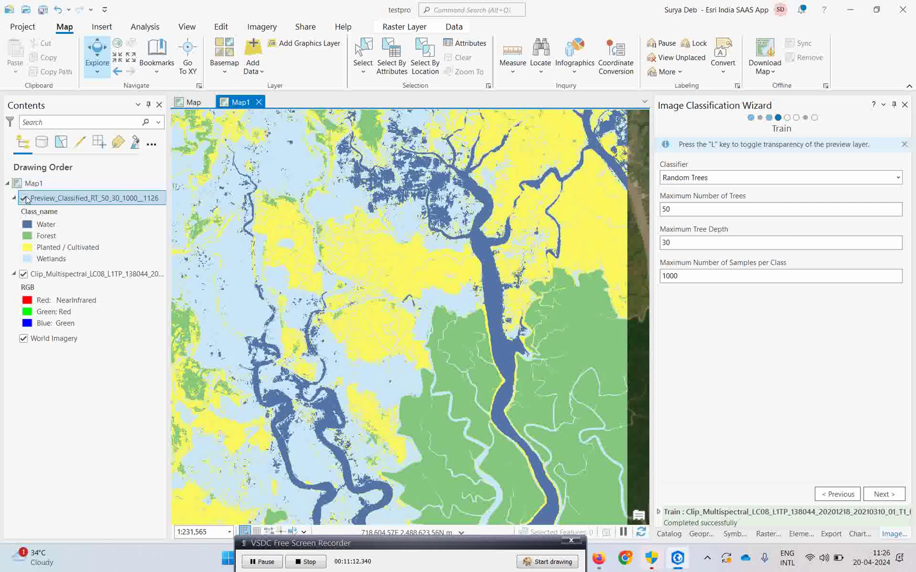
{"action": "left_click", "coordinate": [23, 200]}
{"action": "left_click", "coordinate": [24, 200]}
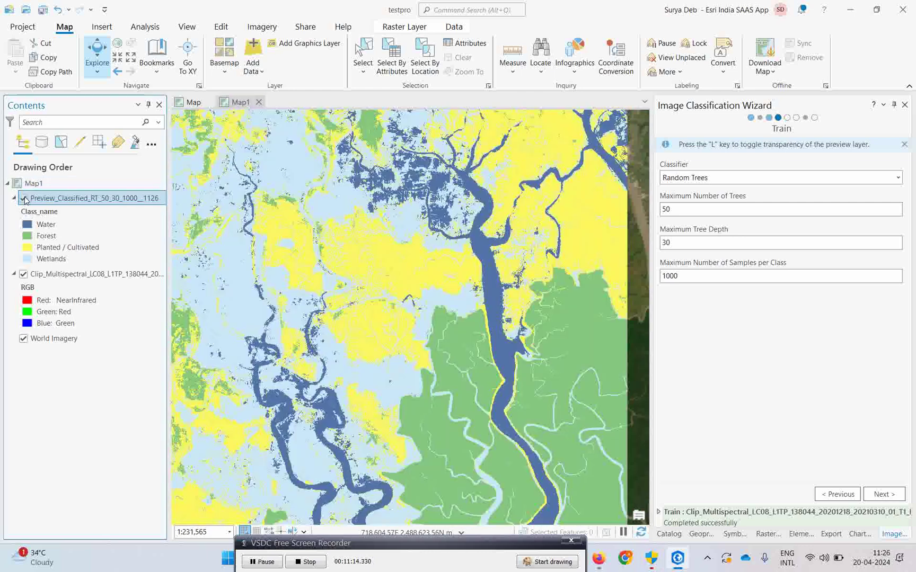
{"action": "left_click", "coordinate": [24, 200]}
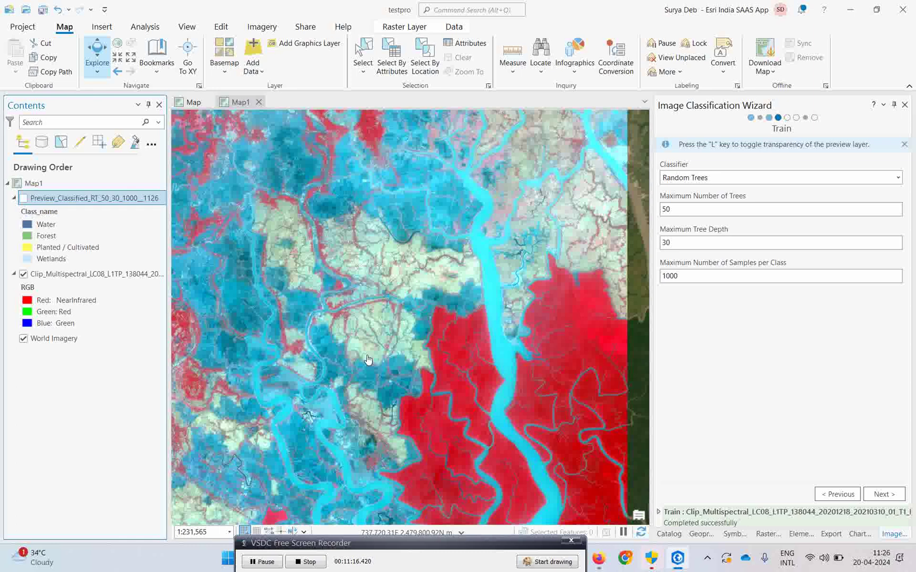
{"action": "left_click", "coordinate": [24, 200]}
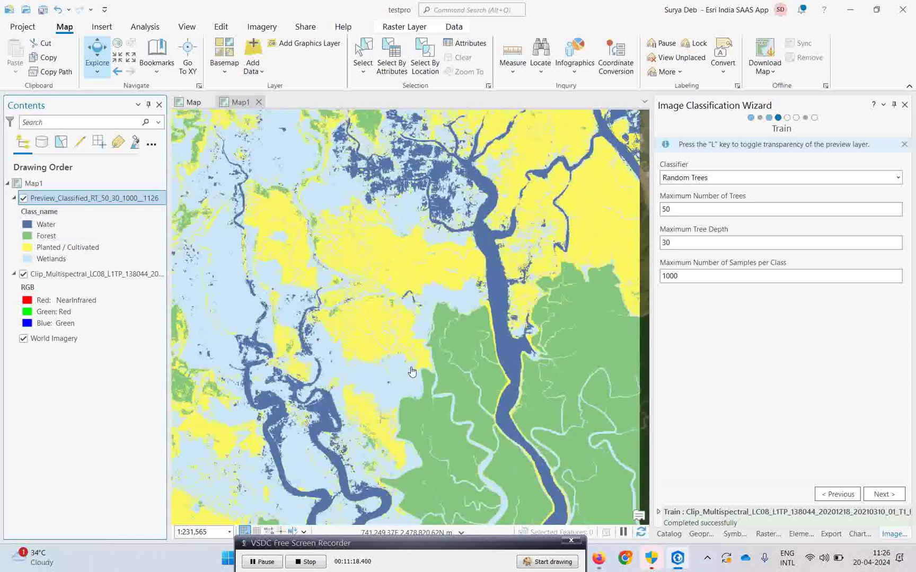
{"action": "scroll", "coordinate": [412, 371], "scroll_direction": "up", "scroll_amount": 2}
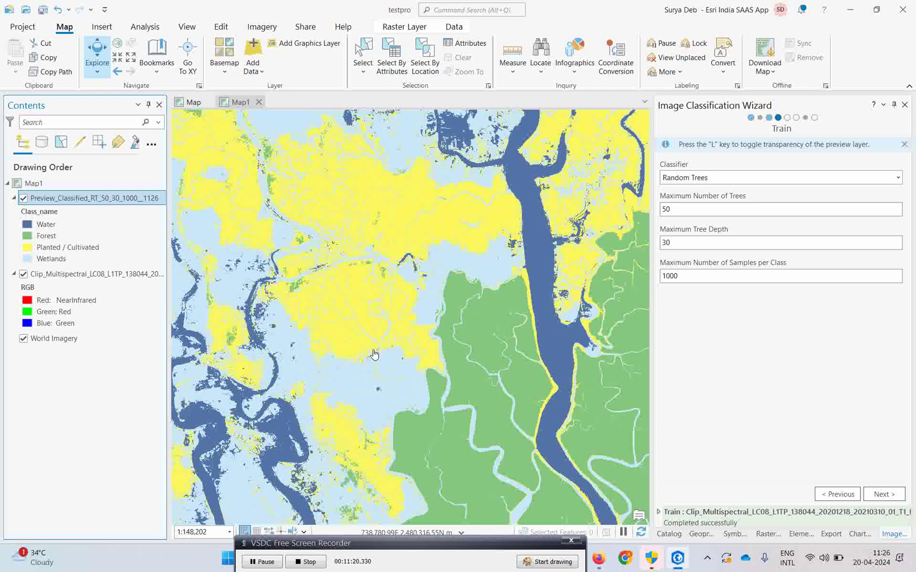
{"action": "left_click_drag", "start_coordinate": [452, 383], "coordinate": [396, 364]}
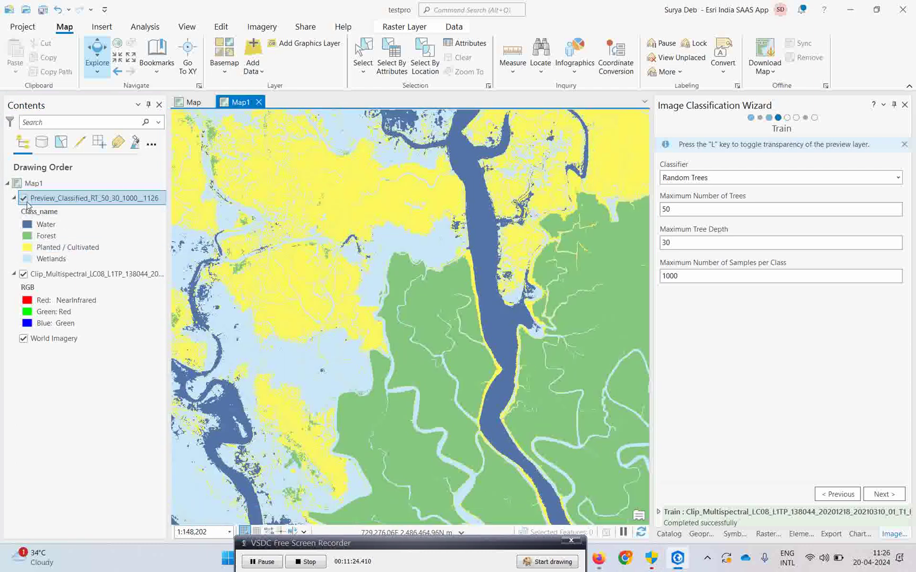
{"action": "left_click", "coordinate": [24, 200]}
{"action": "left_click", "coordinate": [24, 199]}
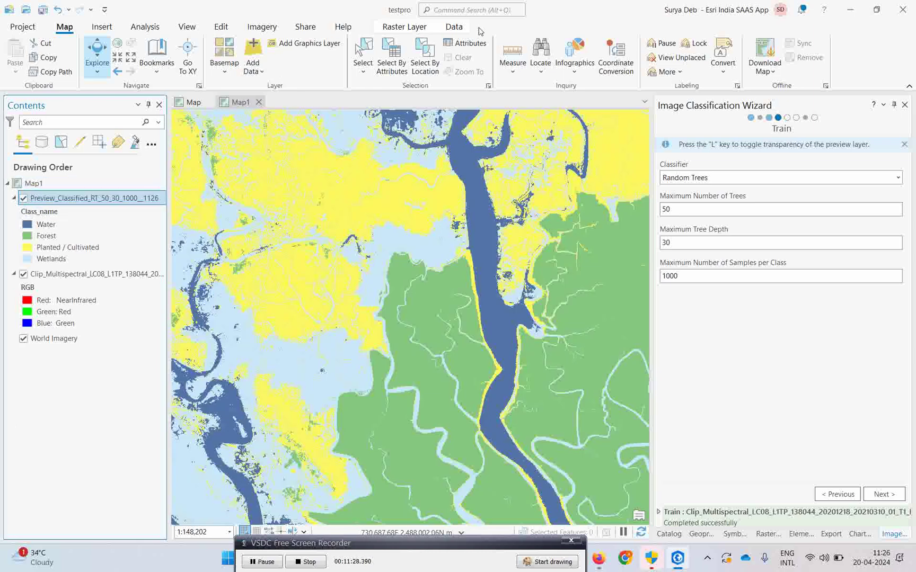
Compare the classified preview with the Landsat image beneath it using the Swipe tool.
{"action": "left_click", "coordinate": [404, 27]}
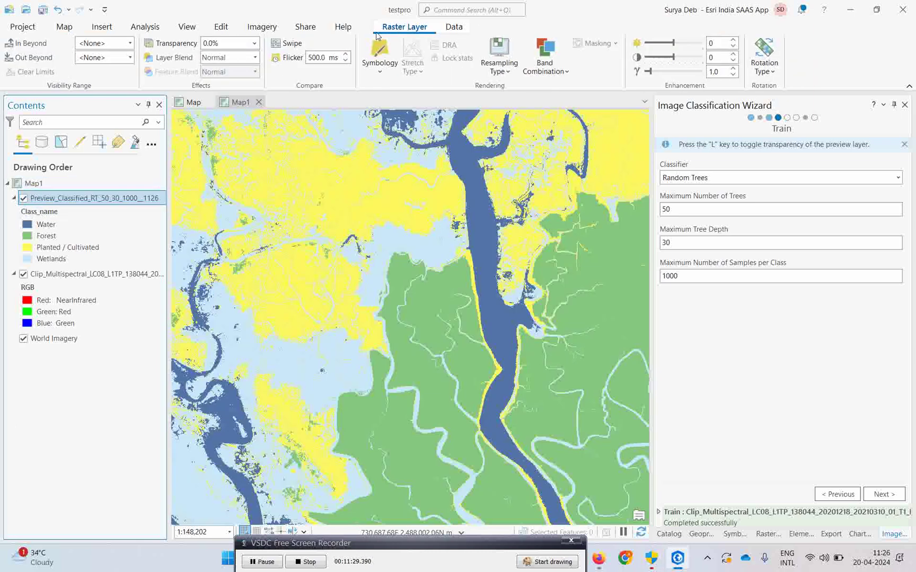
{"action": "left_click", "coordinate": [275, 45]}
{"action": "left_click_drag", "start_coordinate": [403, 188], "coordinate": [402, 144]}
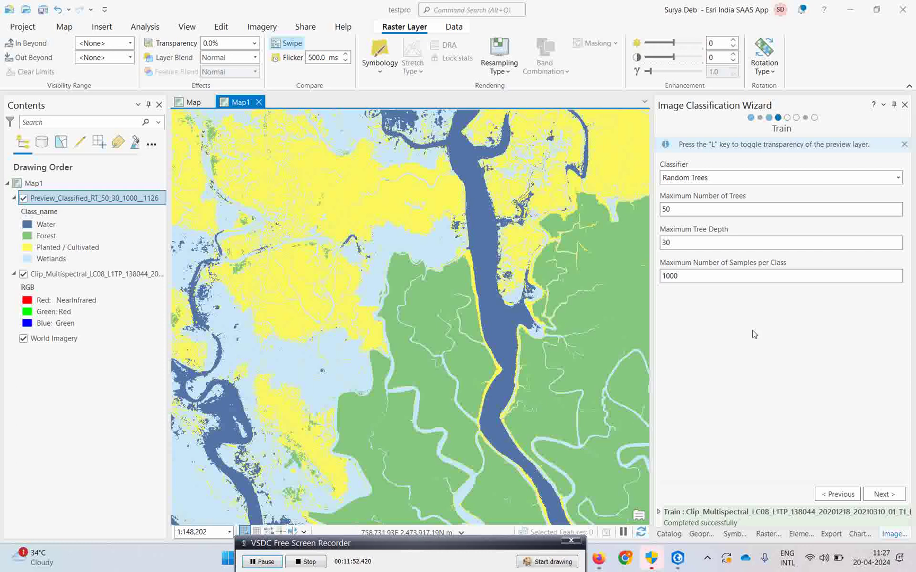
Review the available classifiers and train a Maximum Likelihood classifier on the same samples to generate a second classified preview.
{"action": "left_click", "coordinate": [898, 178]}
{"action": "scroll", "coordinate": [795, 260], "scroll_direction": "up", "scroll_amount": 1}
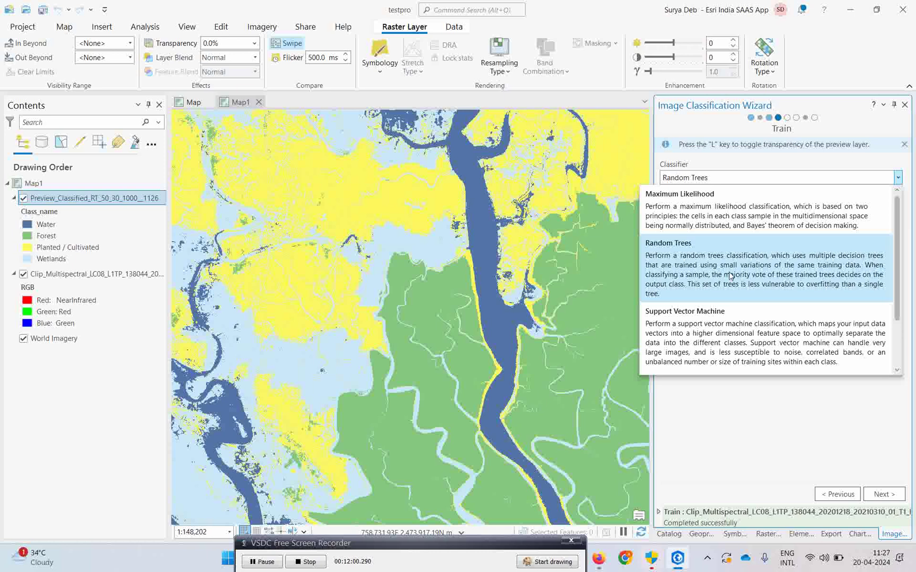
{"action": "scroll", "coordinate": [730, 276], "scroll_direction": "down", "scroll_amount": 2}
{"action": "scroll", "coordinate": [730, 275], "scroll_direction": "up", "scroll_amount": 2}
{"action": "scroll", "coordinate": [730, 276], "scroll_direction": "down", "scroll_amount": 2}
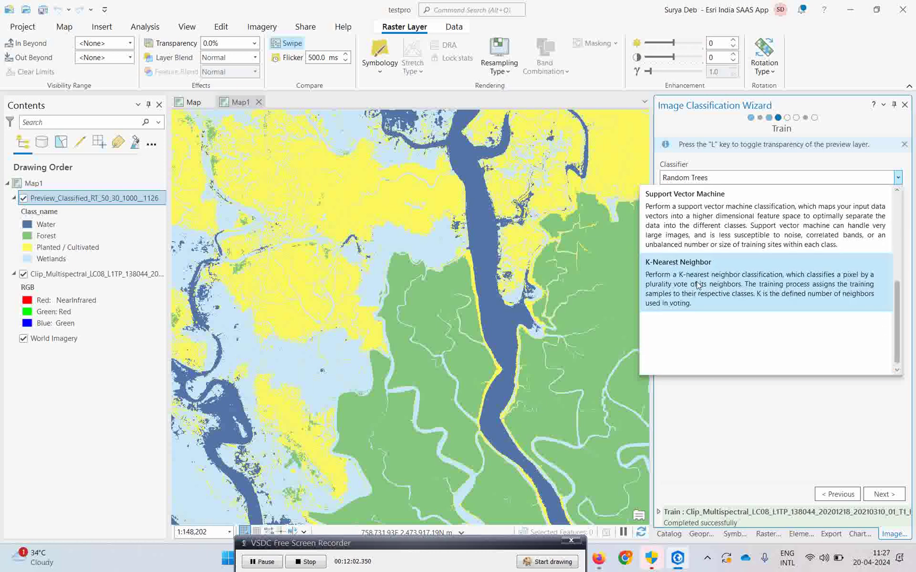
{"action": "scroll", "coordinate": [723, 283], "scroll_direction": "up", "scroll_amount": 2}
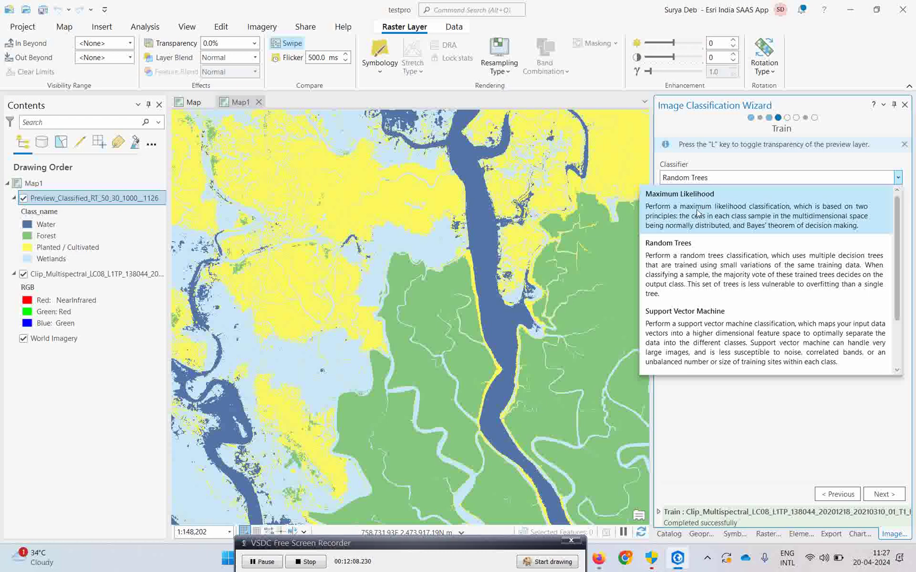
{"action": "left_click", "coordinate": [709, 218]}
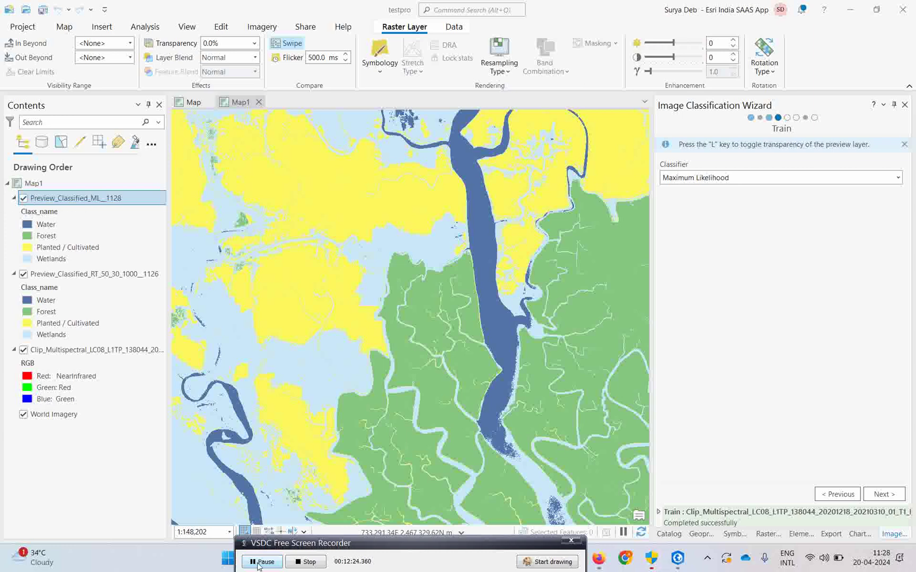
Compare the Maximum Likelihood preview with the Random Trees preview over the western planted area by toggling the Maximum Likelihood layer's visibility.
{"action": "key", "text": "l"}
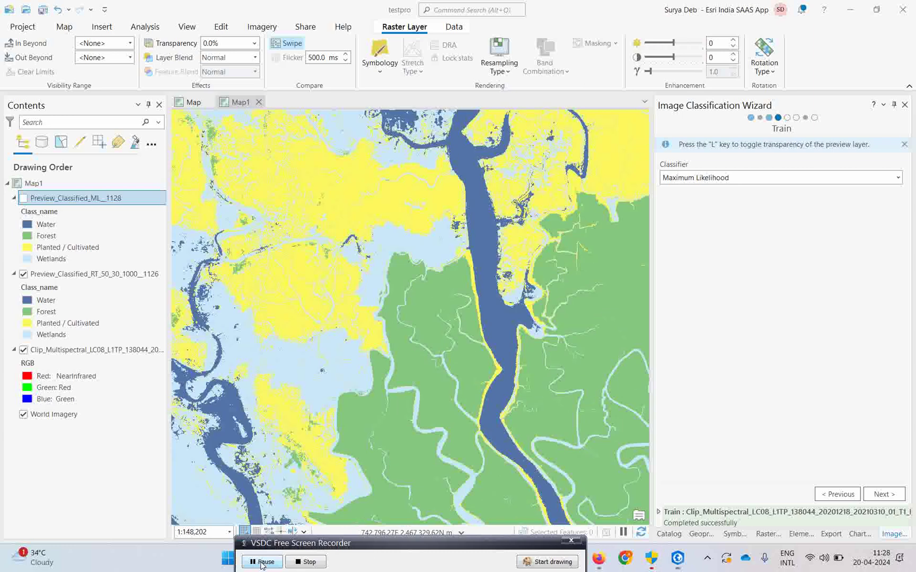
{"action": "left_click", "coordinate": [24, 199]}
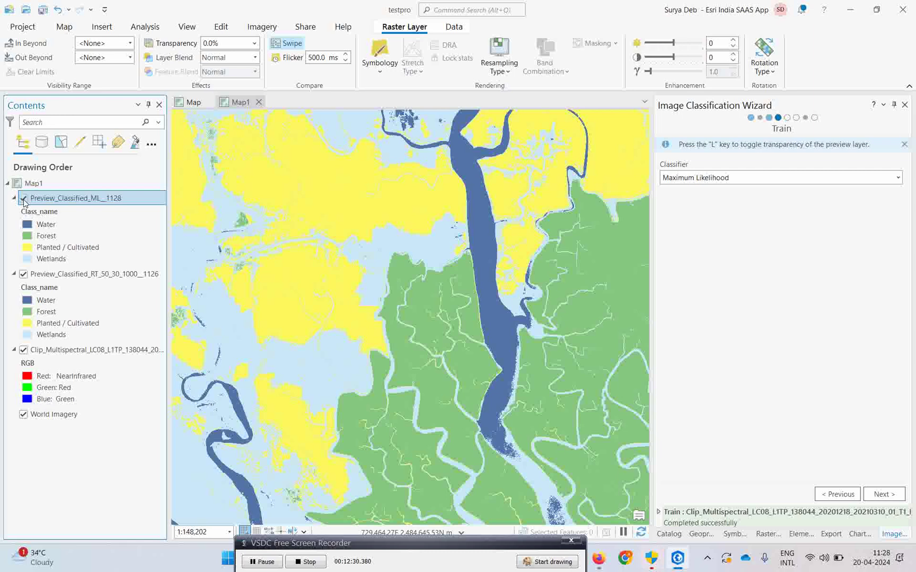
{"action": "left_click", "coordinate": [23, 199]}
{"action": "left_click", "coordinate": [23, 199]}
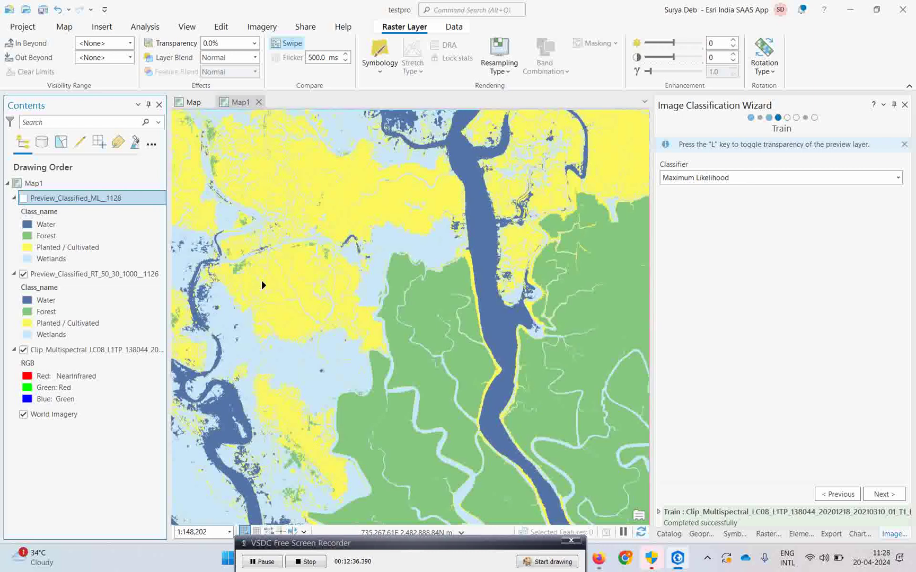
{"action": "scroll", "coordinate": [262, 286], "scroll_direction": "up", "scroll_amount": 3}
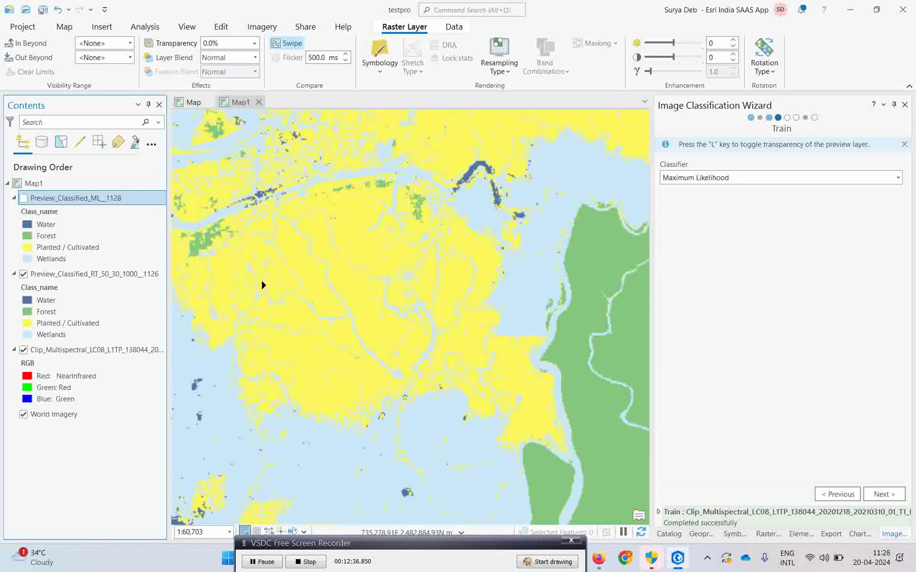
{"action": "left_click", "coordinate": [23, 199]}
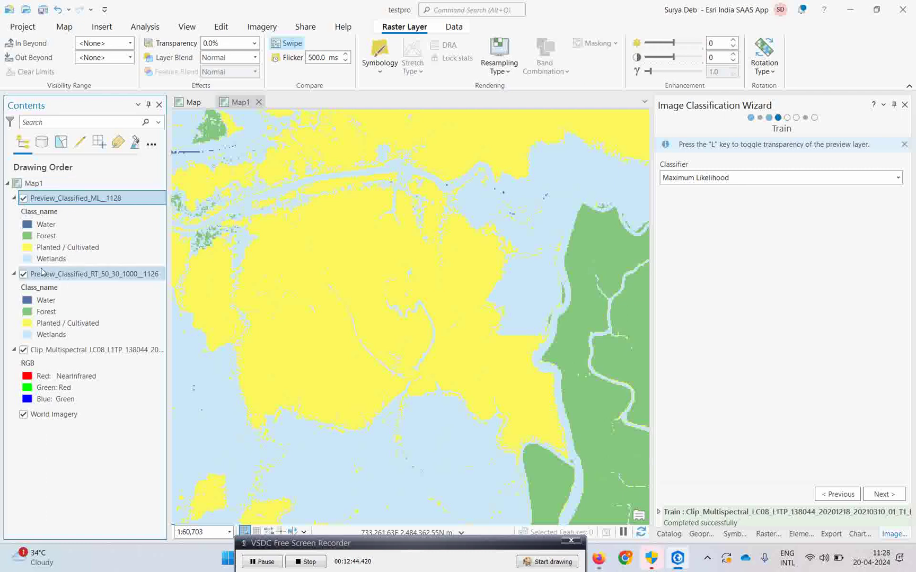
{"action": "left_click", "coordinate": [23, 198]}
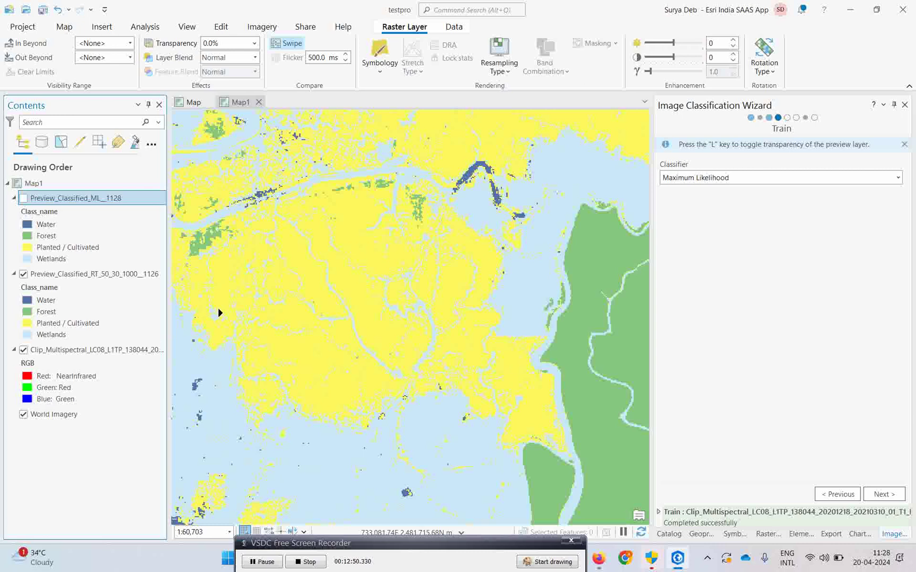
Explore the map eastward to the forest and riverbank and show the Maximum Likelihood preview over the Random Trees preview there.
{"action": "left_click", "coordinate": [64, 29]}
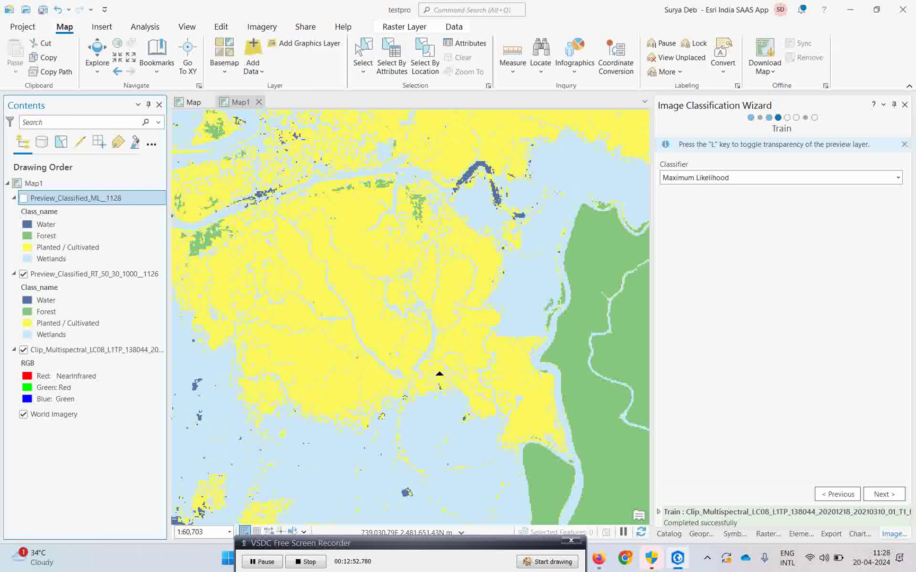
{"action": "left_click", "coordinate": [90, 49]}
{"action": "left_click_drag", "start_coordinate": [604, 355], "coordinate": [453, 351]}
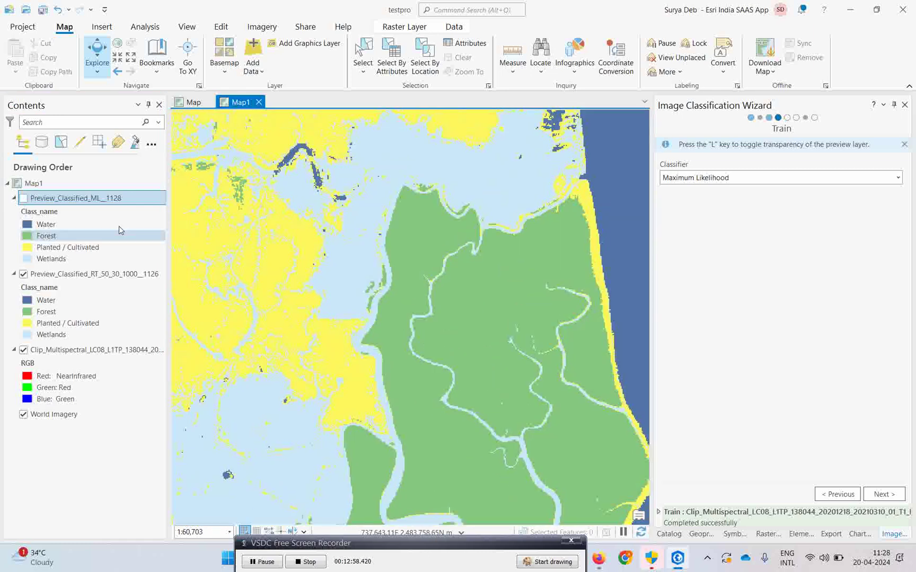
{"action": "left_click", "coordinate": [23, 198]}
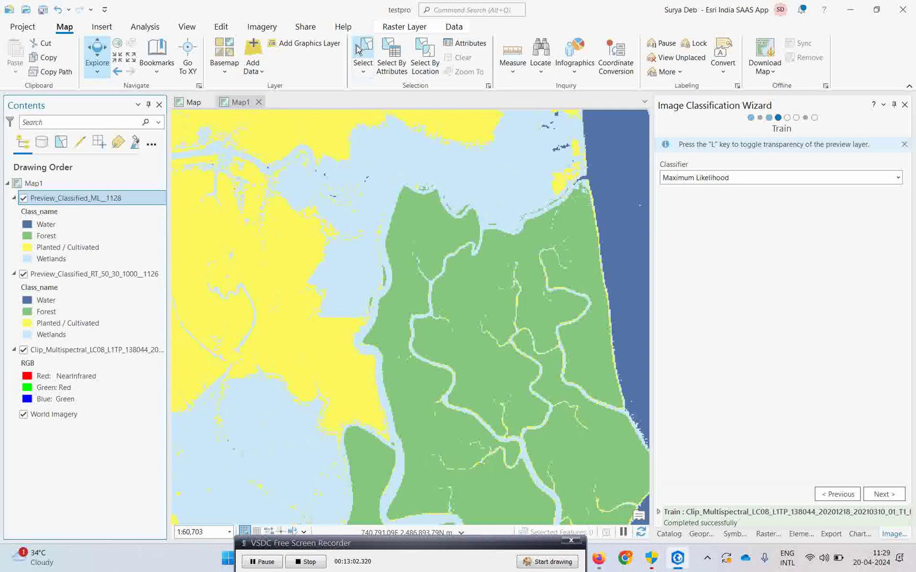
Compare the Maximum Likelihood preview with the Random Trees preview beneath it around the forest using the Swipe tool.
{"action": "left_click", "coordinate": [381, 30]}
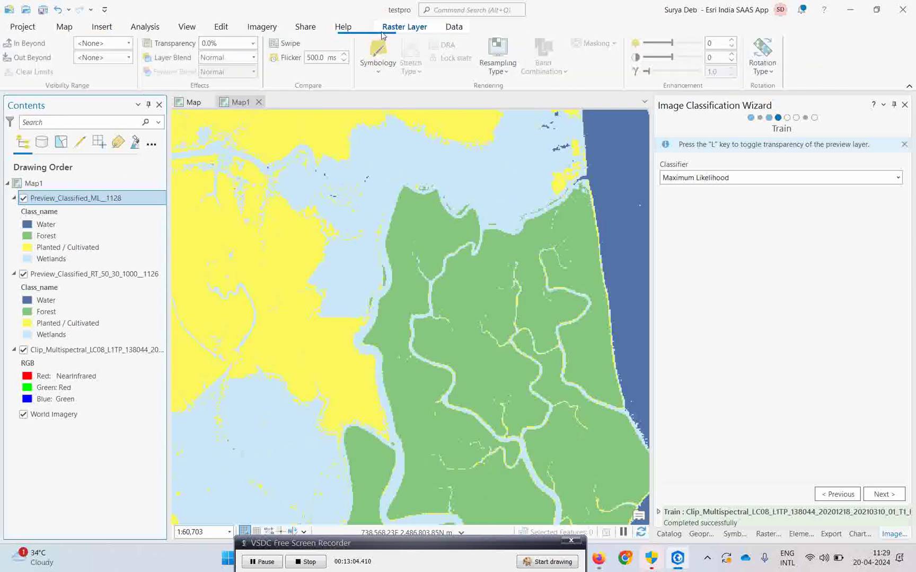
{"action": "left_click", "coordinate": [286, 44]}
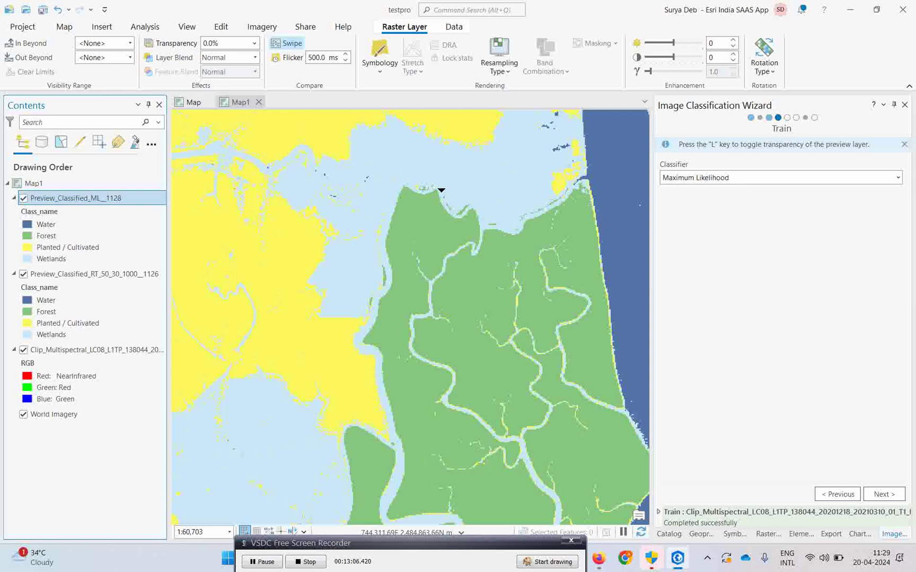
{"action": "left_click_drag", "start_coordinate": [441, 190], "coordinate": [267, 323]}
Hide both classified previews to inspect the Landsat image, and show the Random Trees and Maximum Likelihood previews again one by one.
{"action": "left_click", "coordinate": [23, 198]}
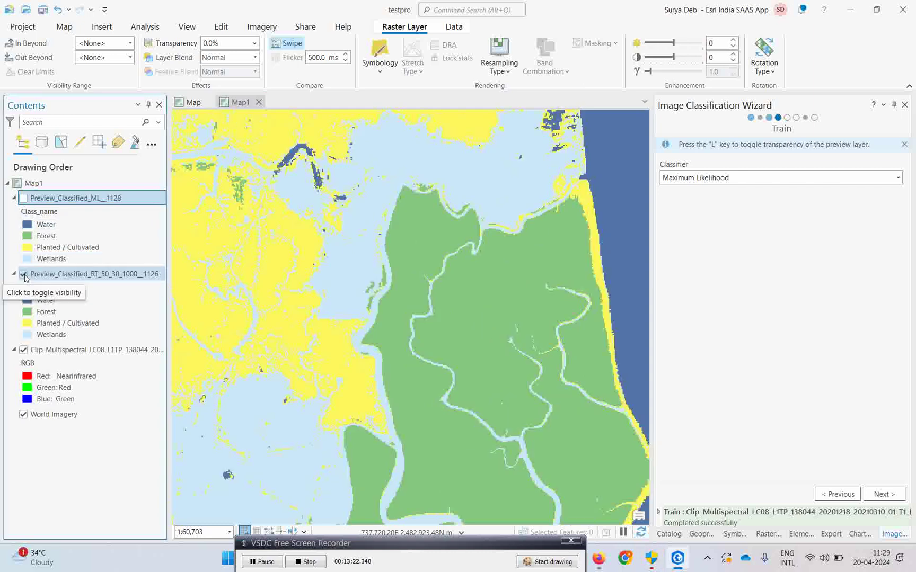
{"action": "left_click", "coordinate": [23, 274]}
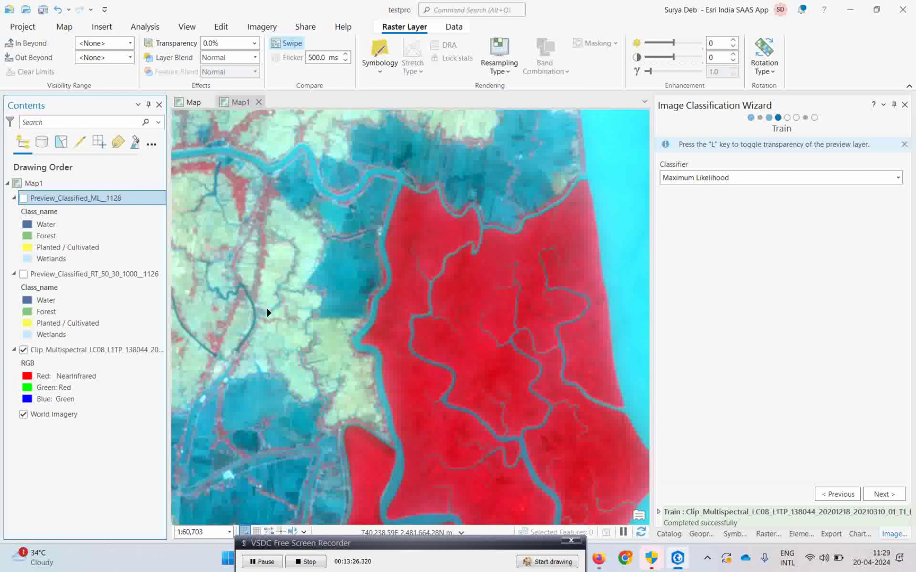
{"action": "left_click", "coordinate": [23, 274]}
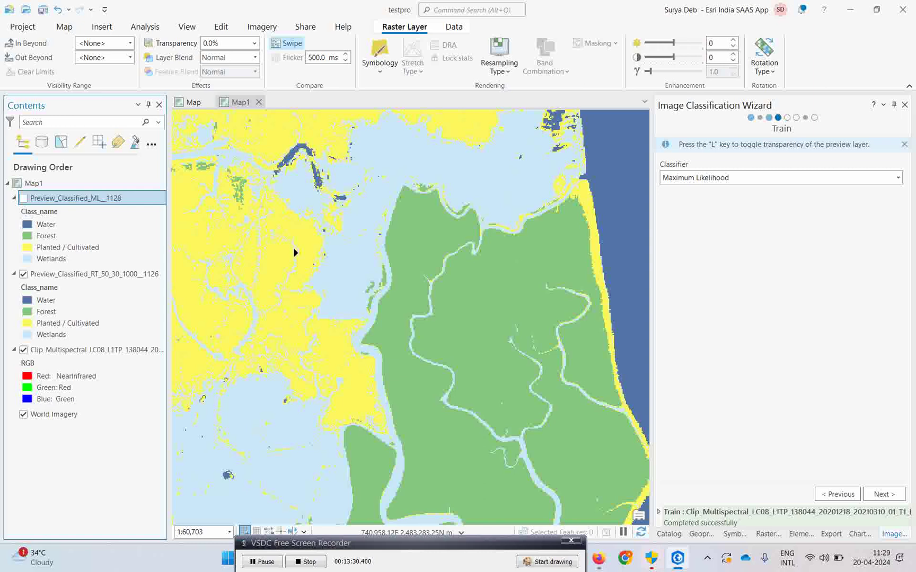
{"action": "left_click", "coordinate": [23, 199]}
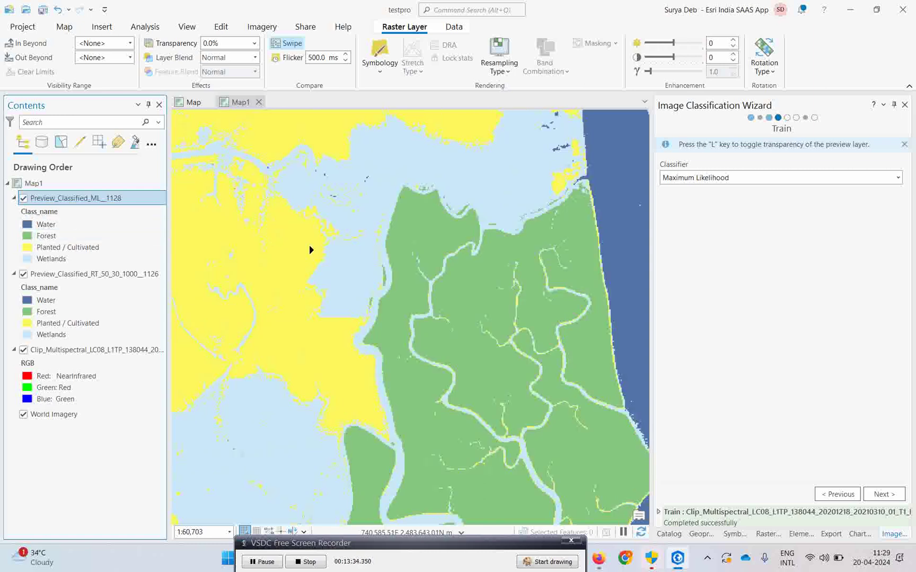